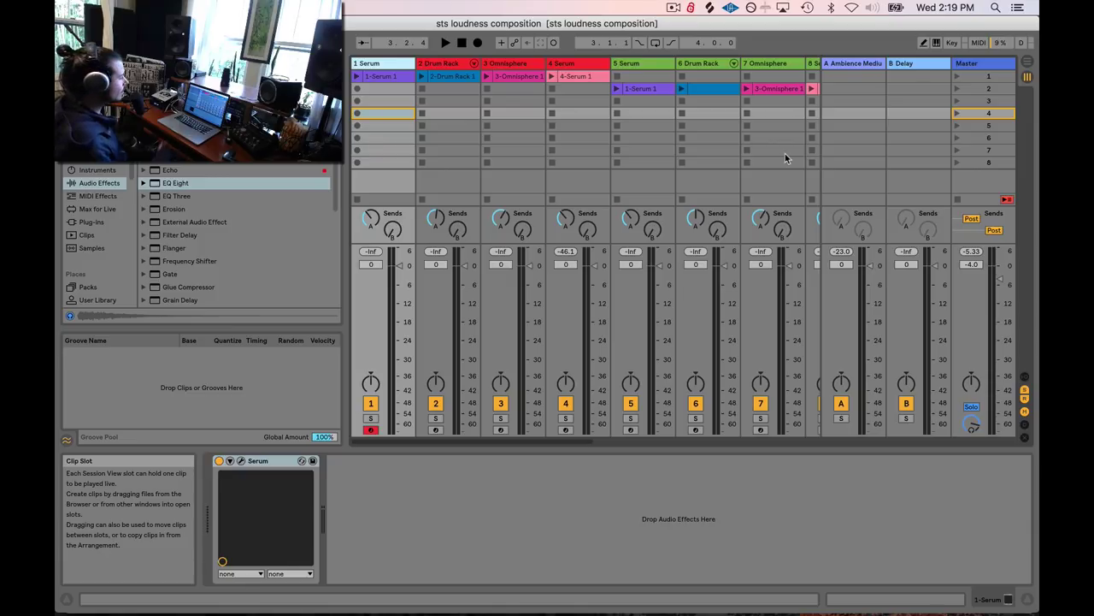
# - Play scene 1 to hear the four red tracks together, and stop playback
pyautogui.hscroll(2, 554, 91)
pyautogui.hscroll(4, 554, 91)
pyautogui.hscroll(-5, 554, 92)
pyautogui.hscroll(3, 585, 90)
pyautogui.hscroll(-3, 585, 89)
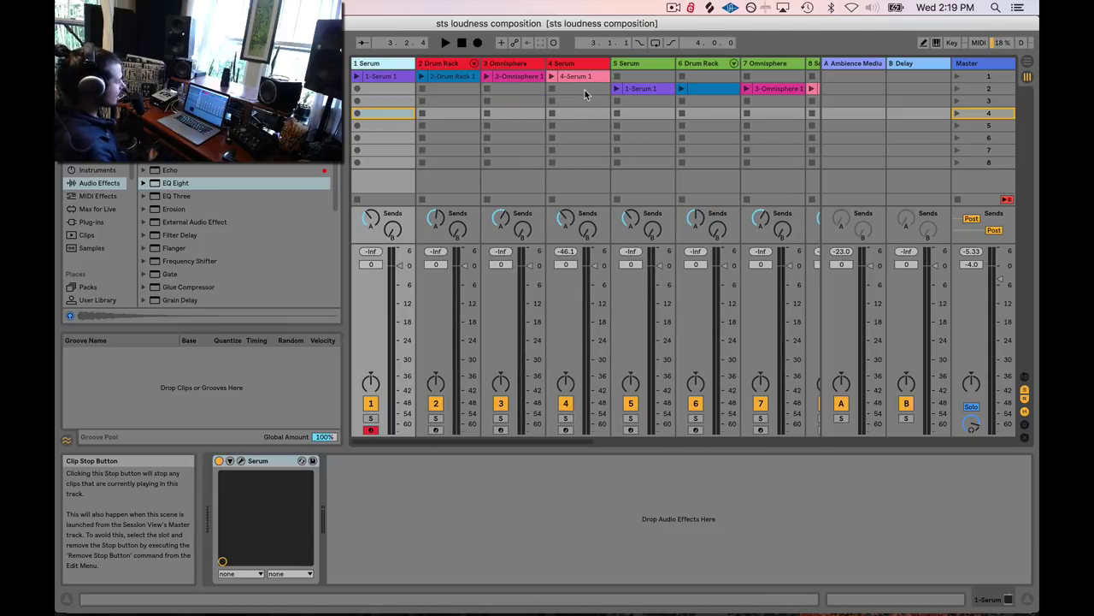
pyautogui.click(956, 77)
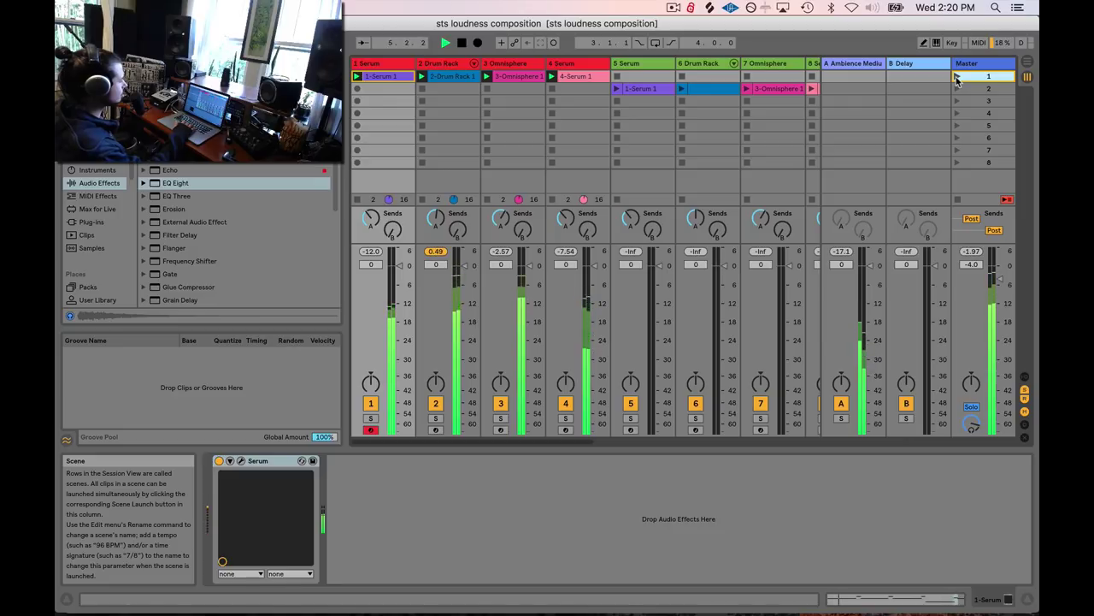
pyautogui.press('space')
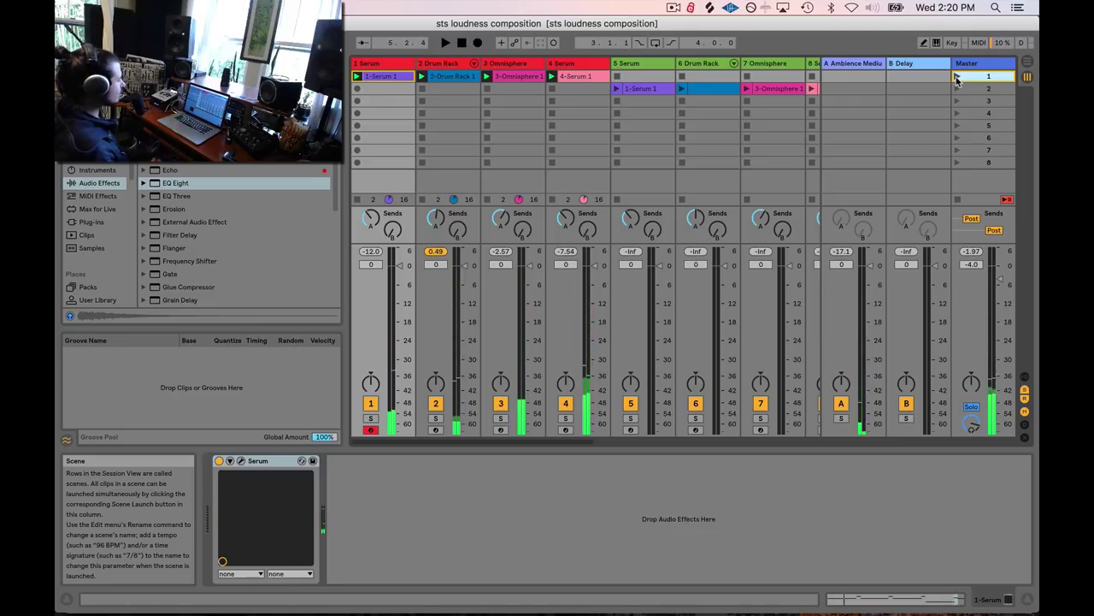
# - Go through red tracks 1 to 4 and their scene 1 clips to identify each part's instrument
pyautogui.click(440, 67)
pyautogui.click(503, 72)
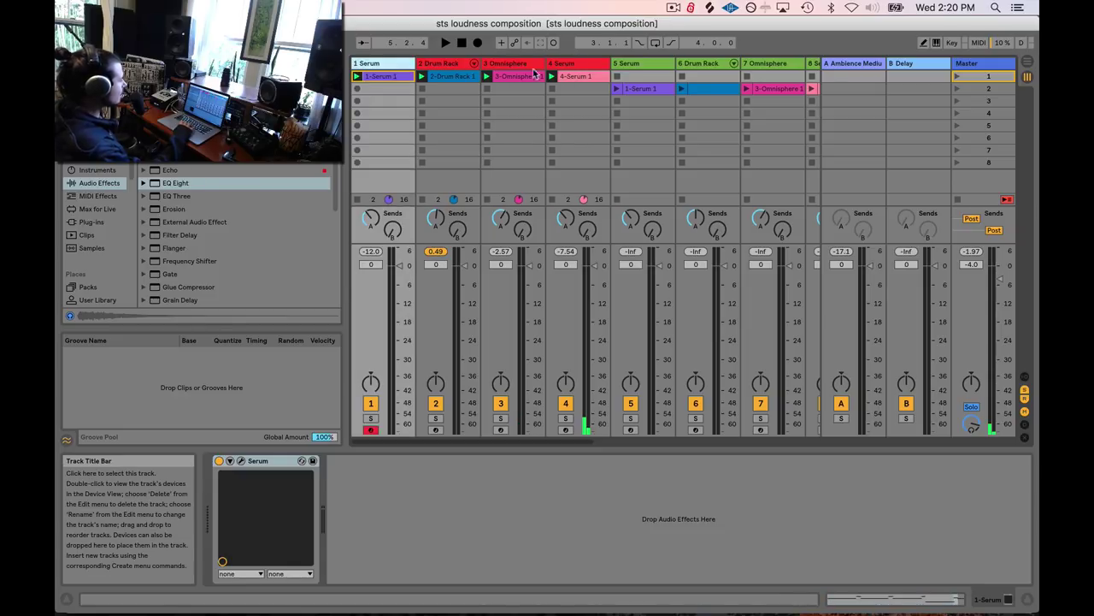
pyautogui.click(572, 65)
pyautogui.click(404, 69)
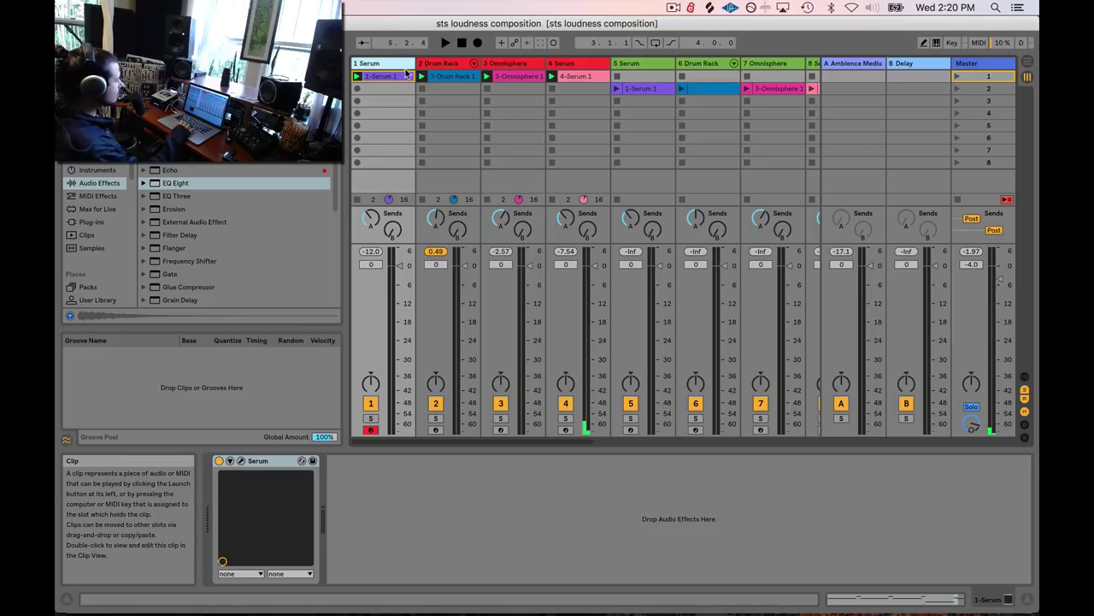
pyautogui.click(444, 76)
pyautogui.click(509, 79)
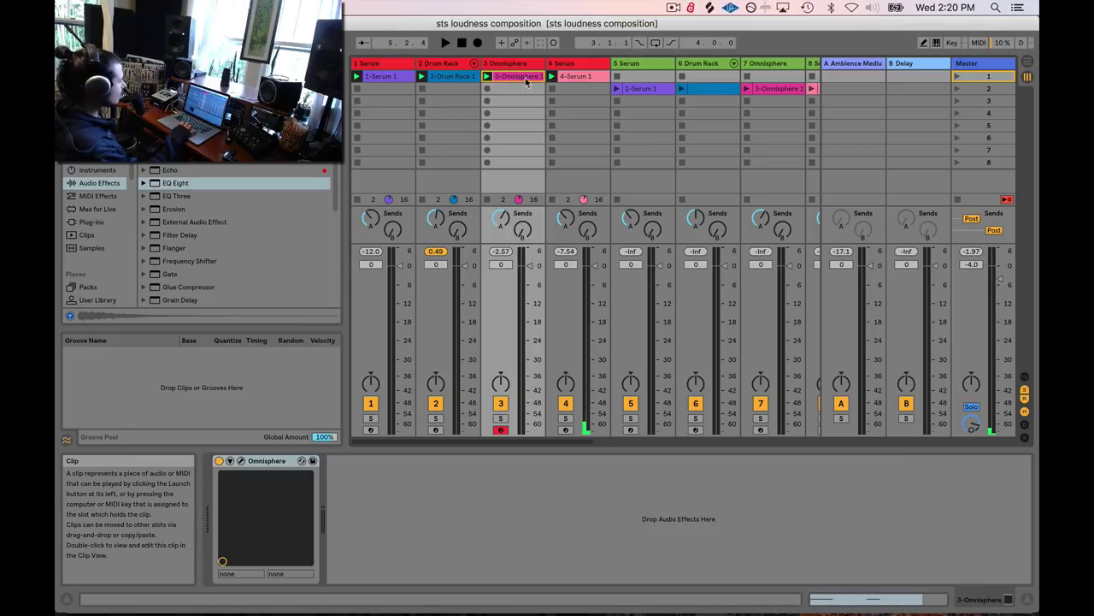
pyautogui.click(584, 78)
# - Replay scene 1 and review its Omnisphere, Serum and Drum Rack clips between playbacks
pyautogui.click(958, 77)
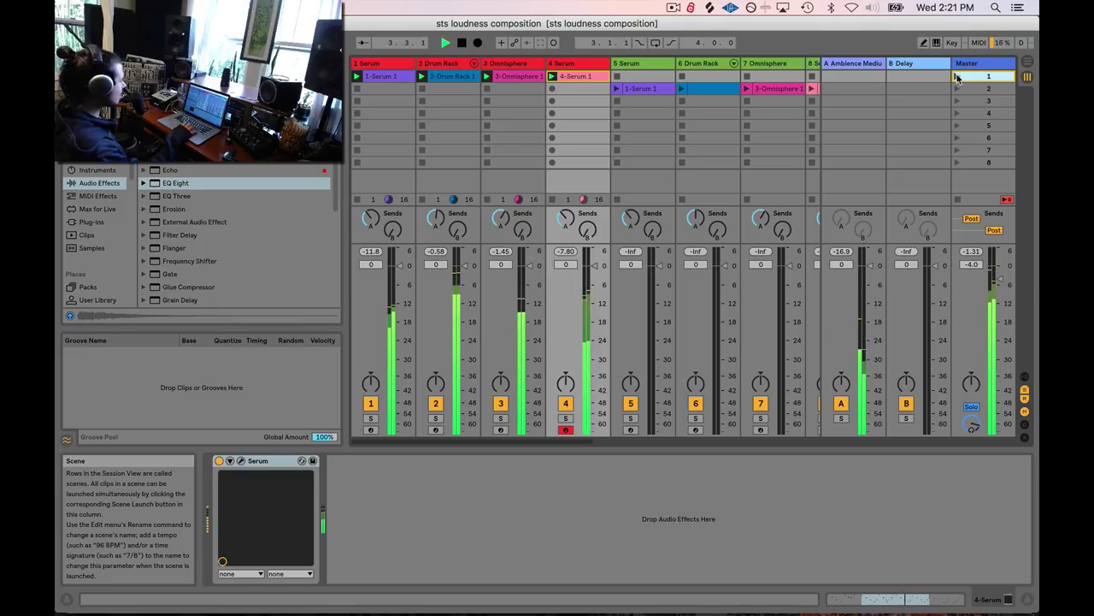
pyautogui.click(515, 77)
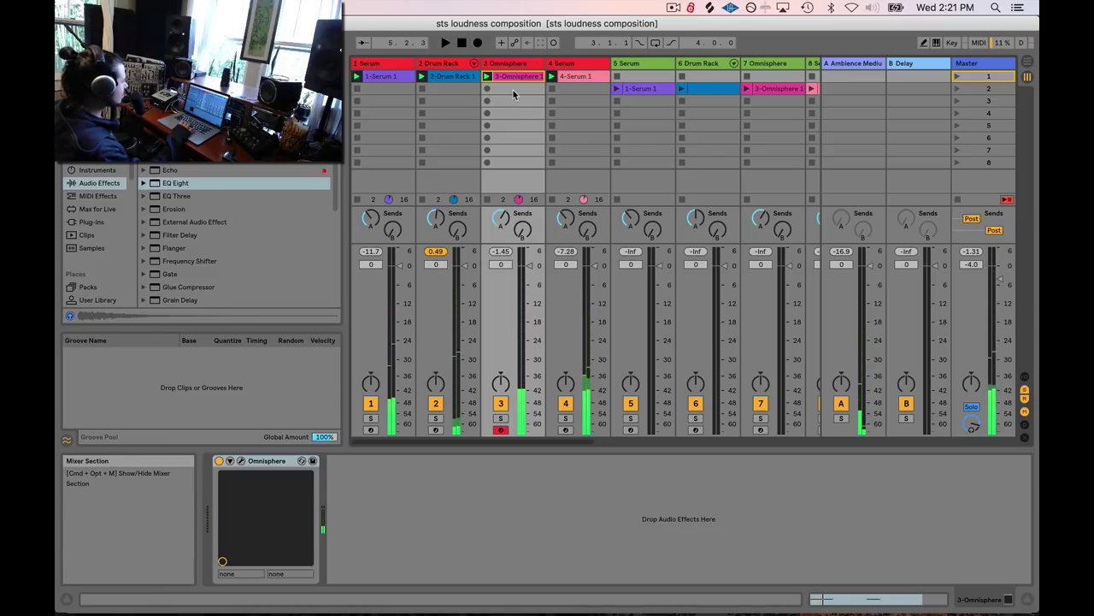
pyautogui.click(571, 78)
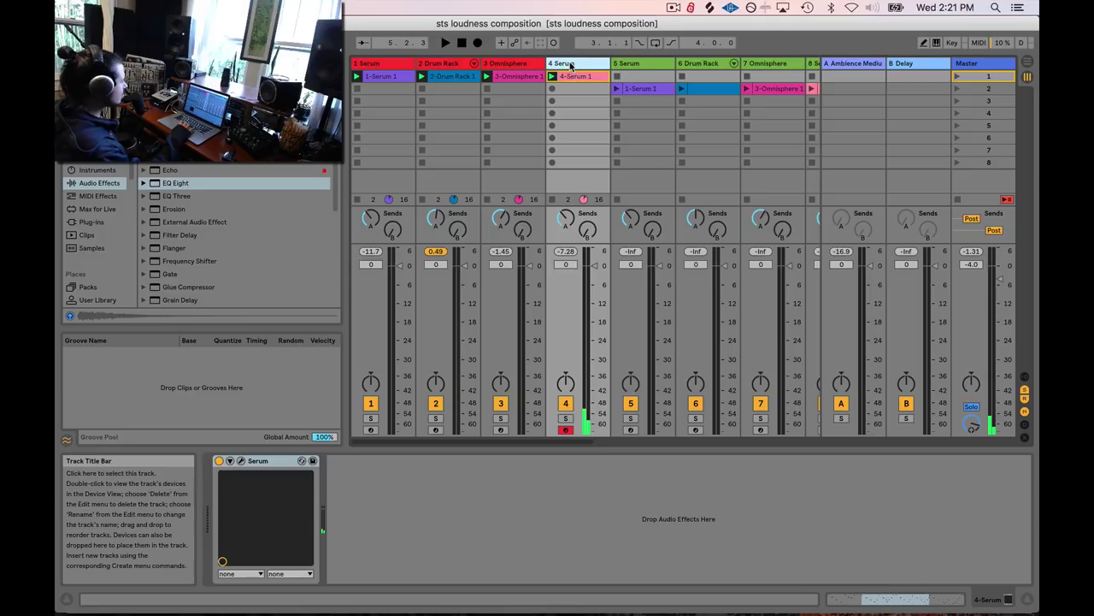
pyautogui.click(449, 76)
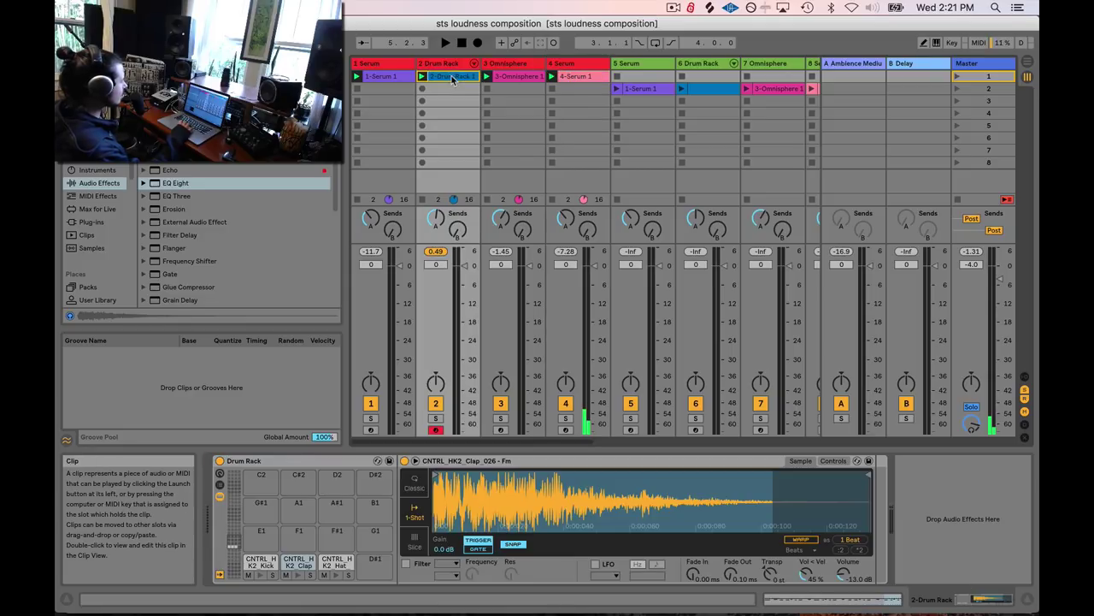
pyautogui.click(569, 78)
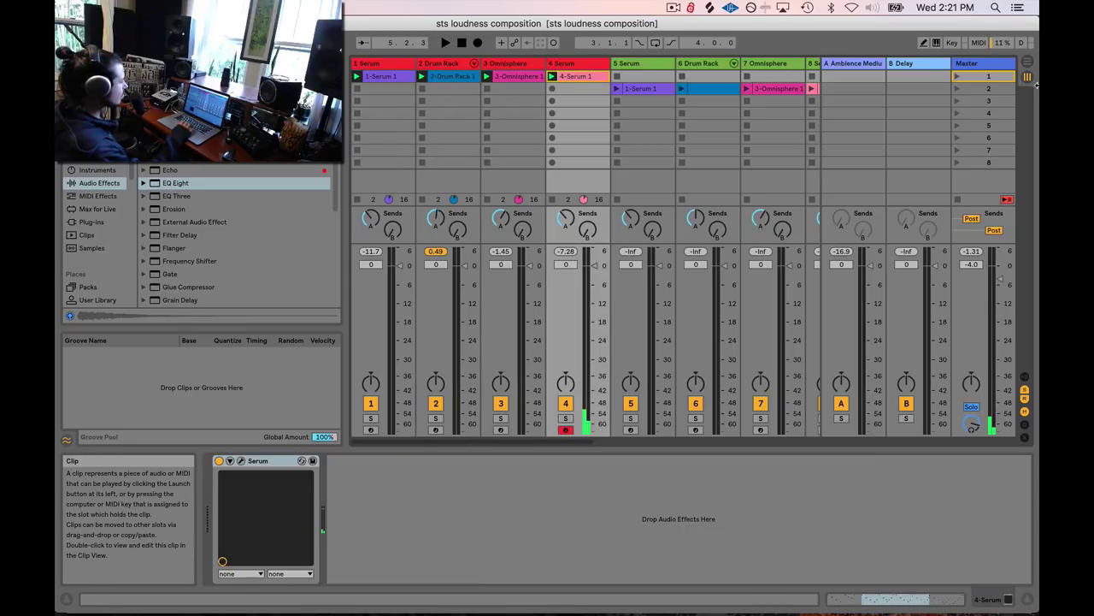
pyautogui.click(959, 80)
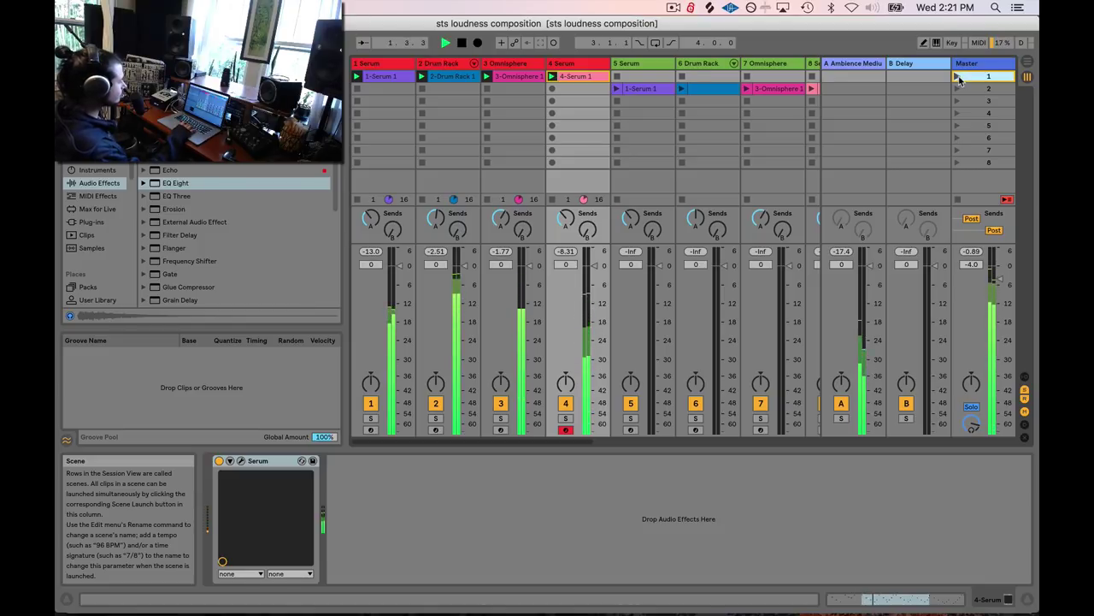
pyautogui.press('space')
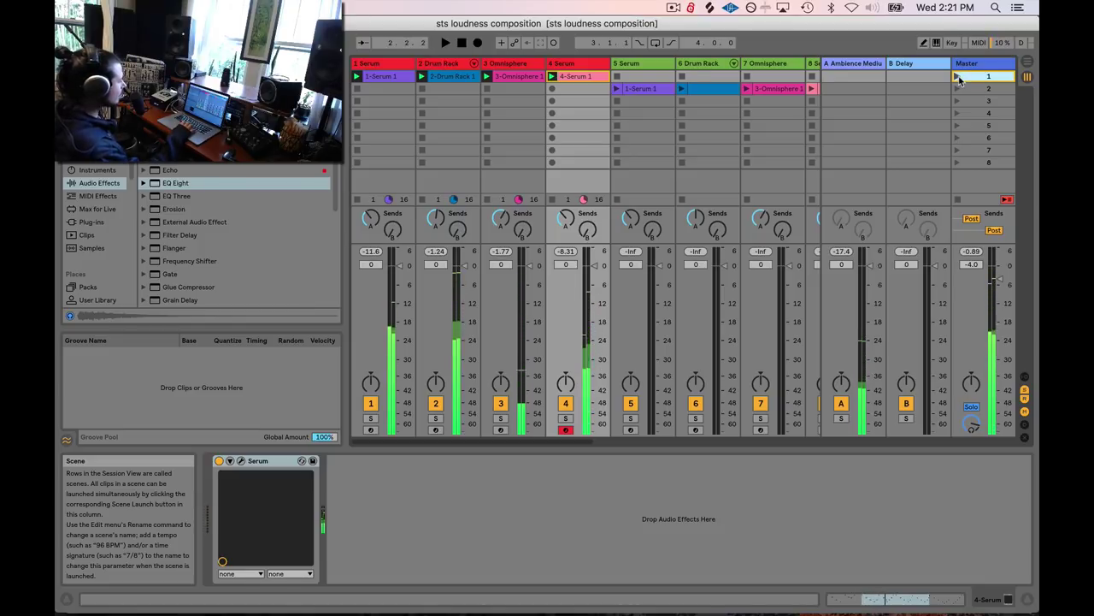
# - Examine green tracks 5 to 8, the counterparts of the red tracks used in scene 2
pyautogui.hscroll(3, 708, 78)
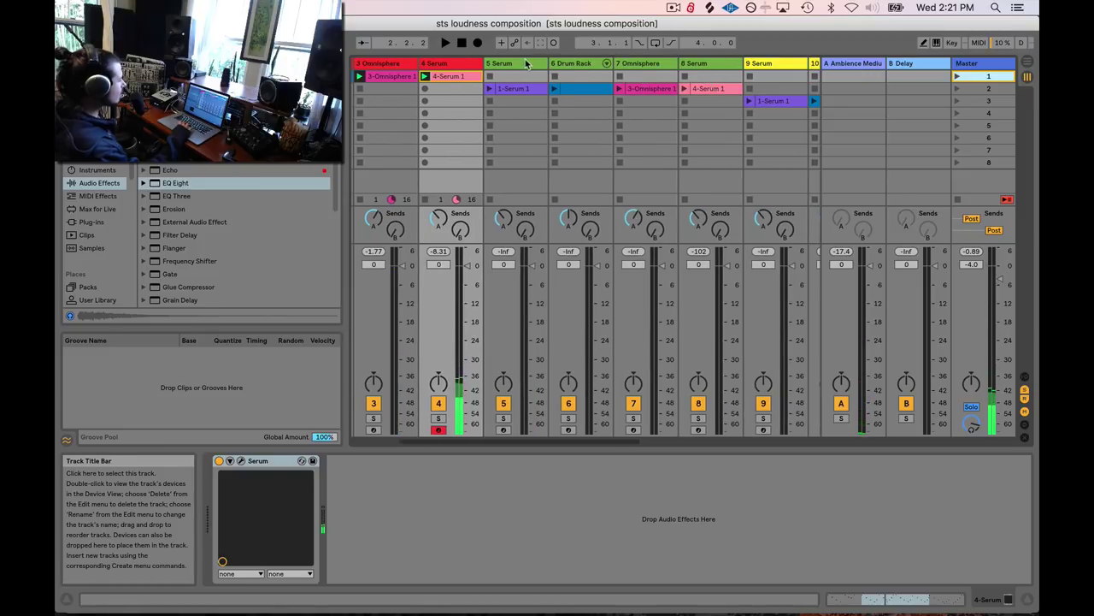
pyautogui.click(550, 63)
pyautogui.click(556, 63)
pyautogui.click(629, 63)
pyautogui.click(694, 65)
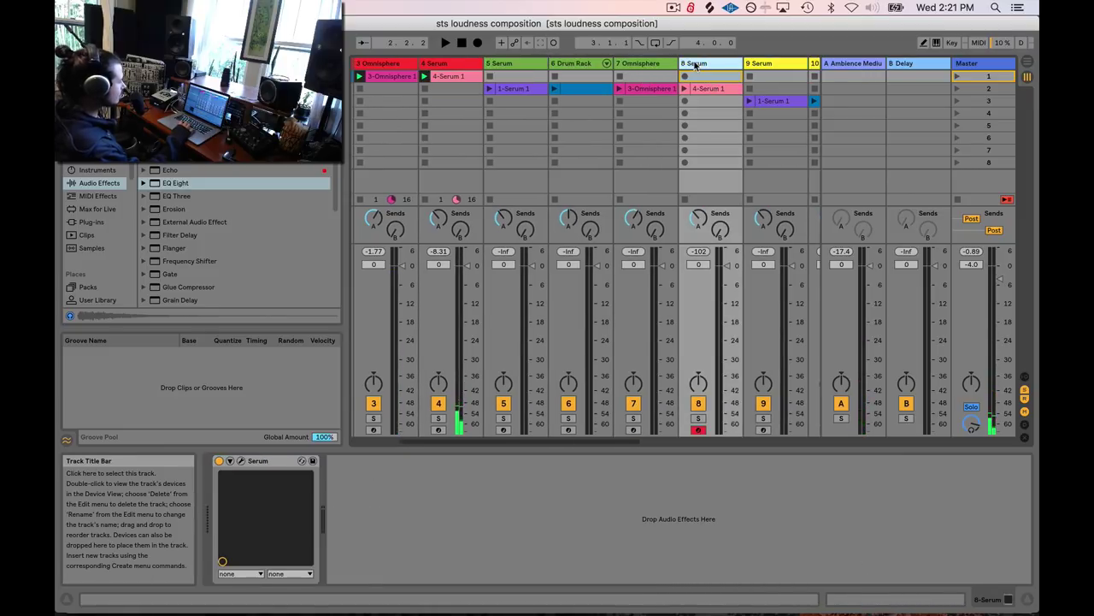
pyautogui.click(517, 69)
pyautogui.hscroll(-2, 619, 79)
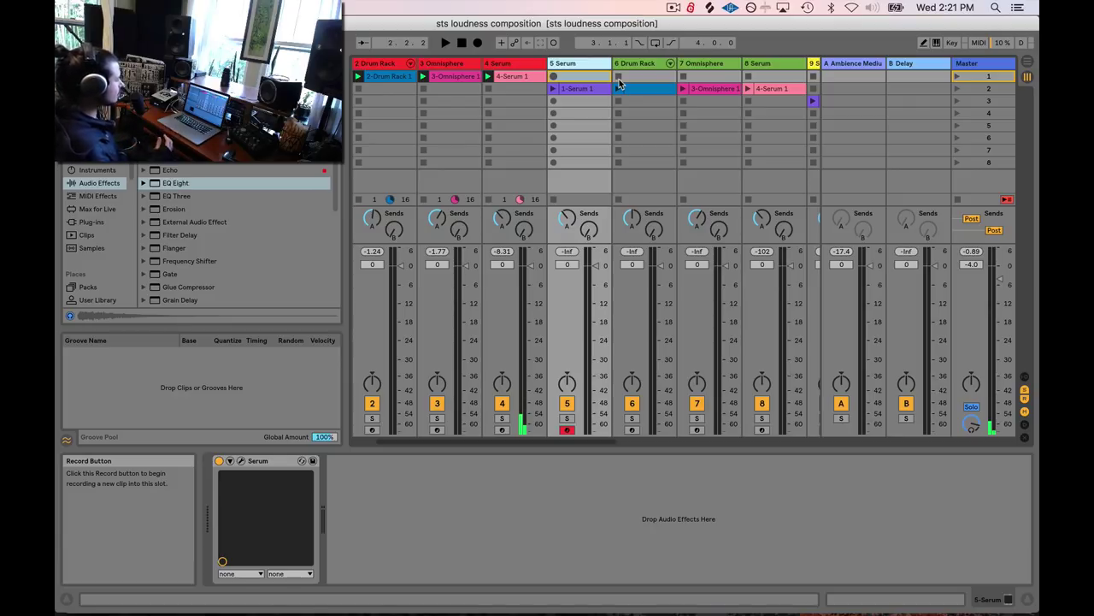
pyautogui.hscroll(-1, 812, 85)
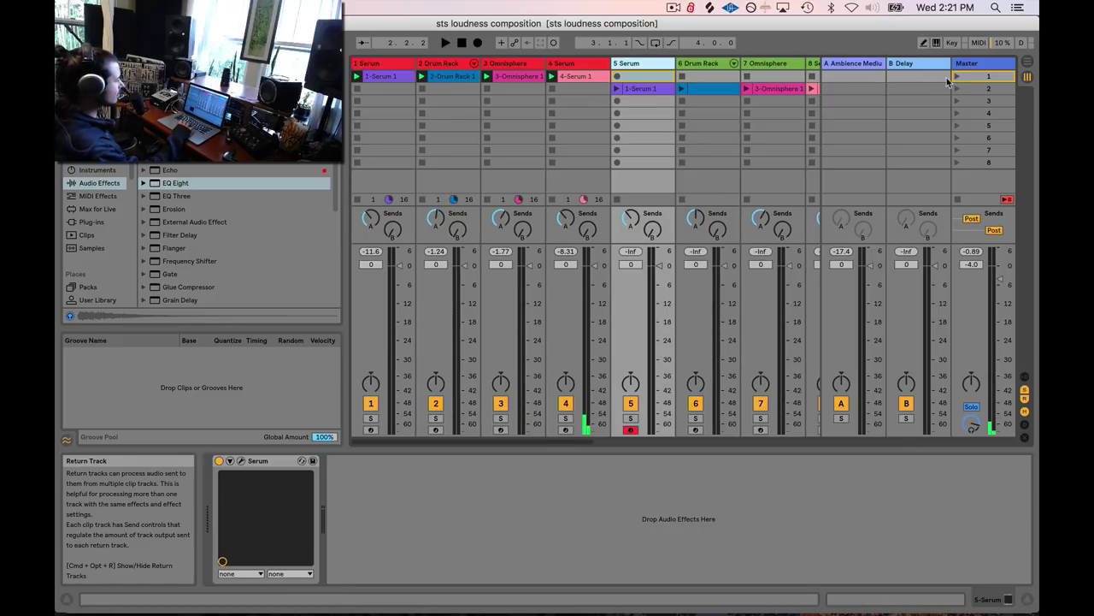
# - Play scenes 1 and 2 alternately to compare their loudness without the master Limiter, and stop playback
pyautogui.click(957, 77)
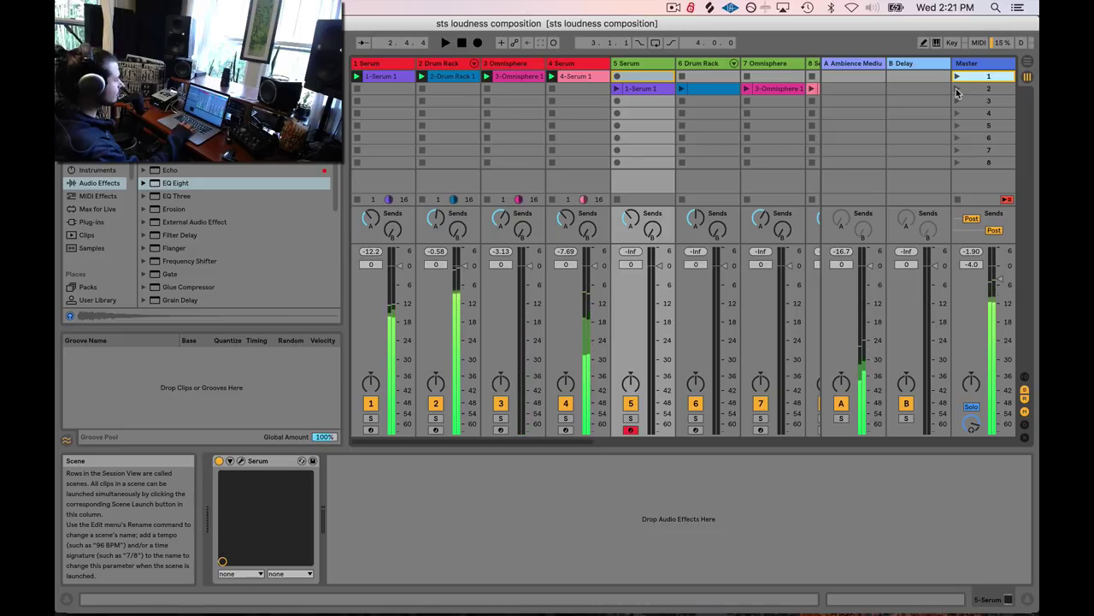
pyautogui.click(957, 89)
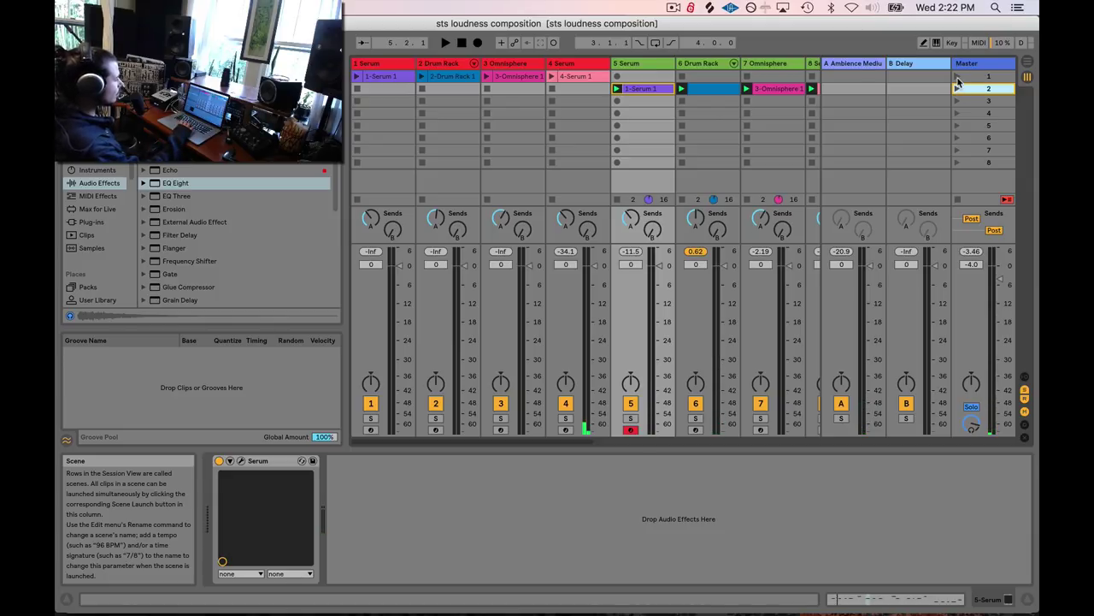
pyautogui.click(957, 77)
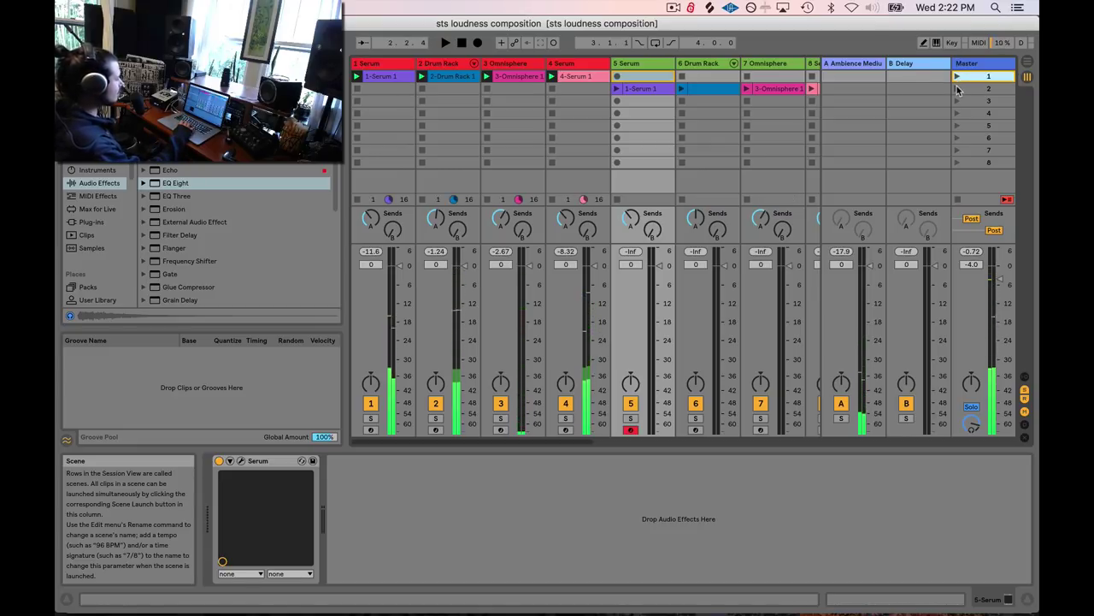
pyautogui.click(956, 89)
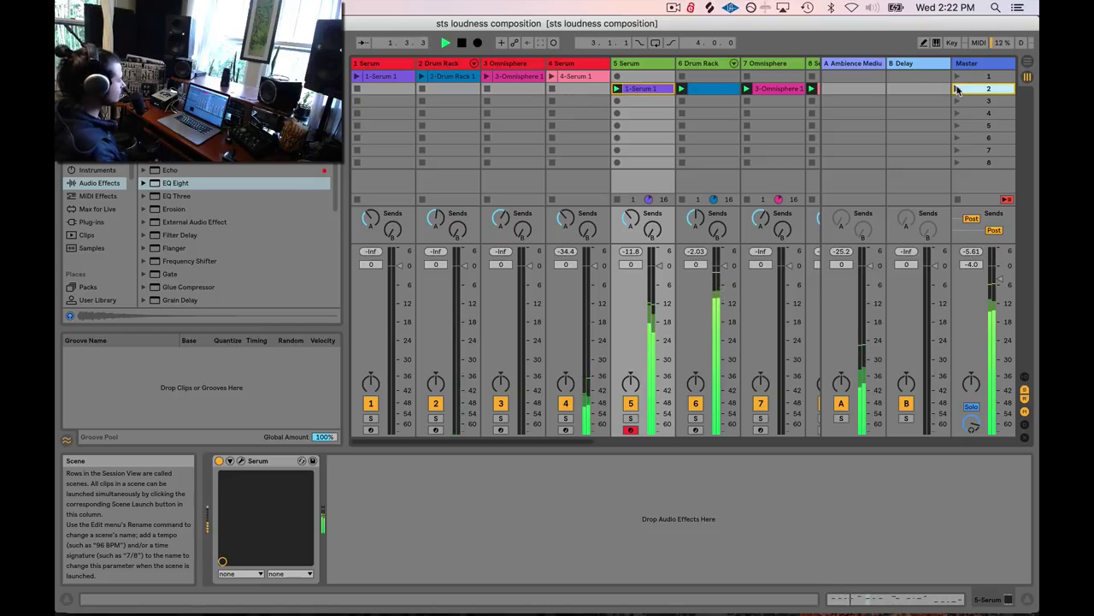
pyautogui.press('space')
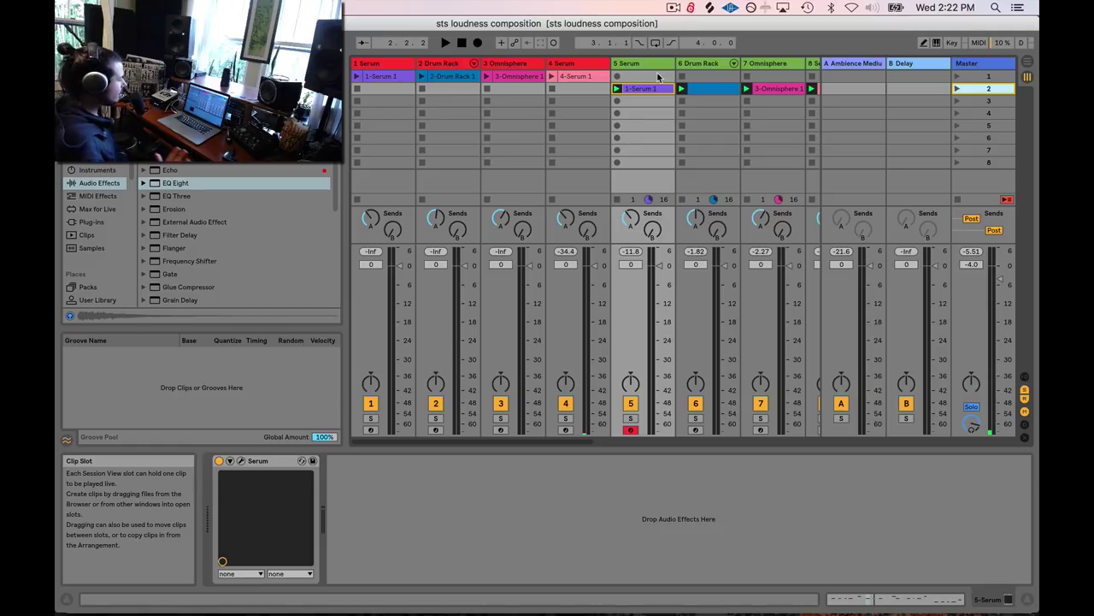
# - Turn on the Limiter on the Master track while scene 1 plays
pyautogui.click(973, 63)
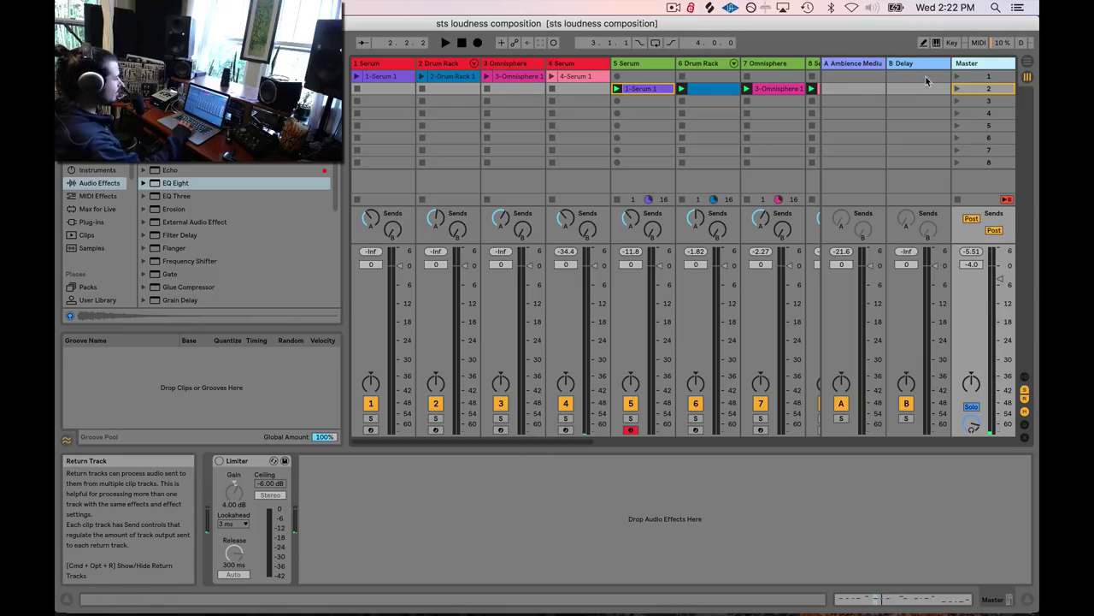
pyautogui.click(957, 79)
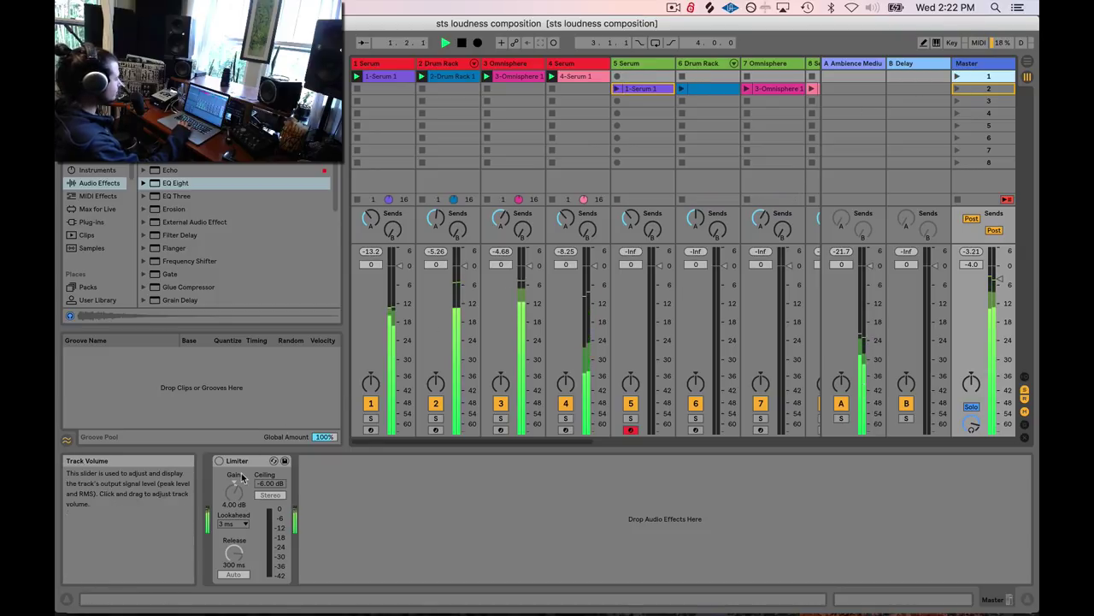
pyautogui.click(218, 460)
pyautogui.click(219, 461)
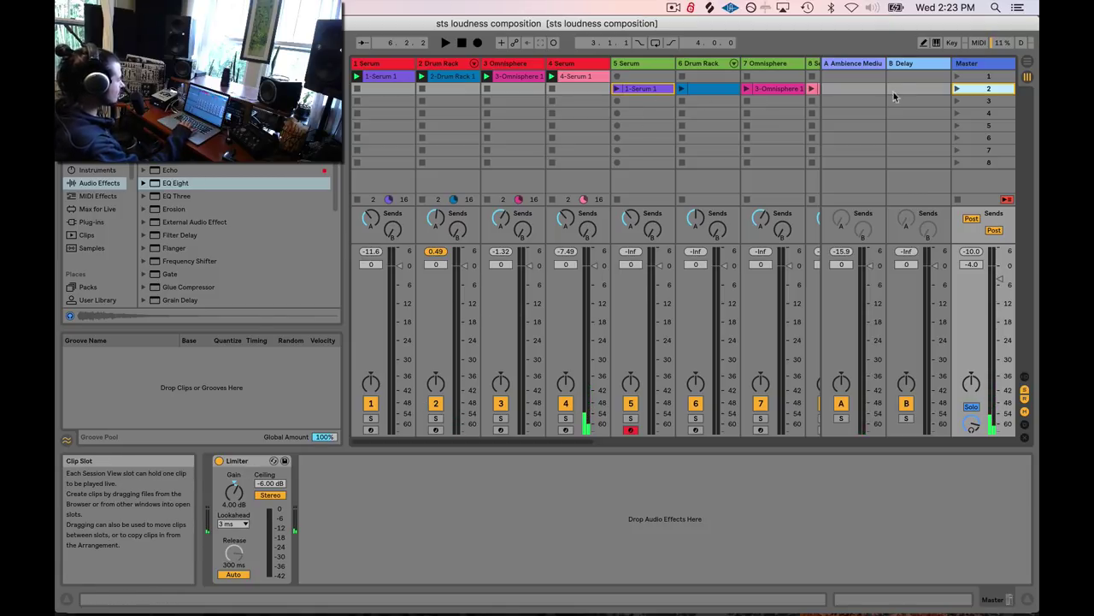
# - Alternate playback between scenes 2 and 1 to compare their loudness with the master Limiter switched on
pyautogui.click(957, 90)
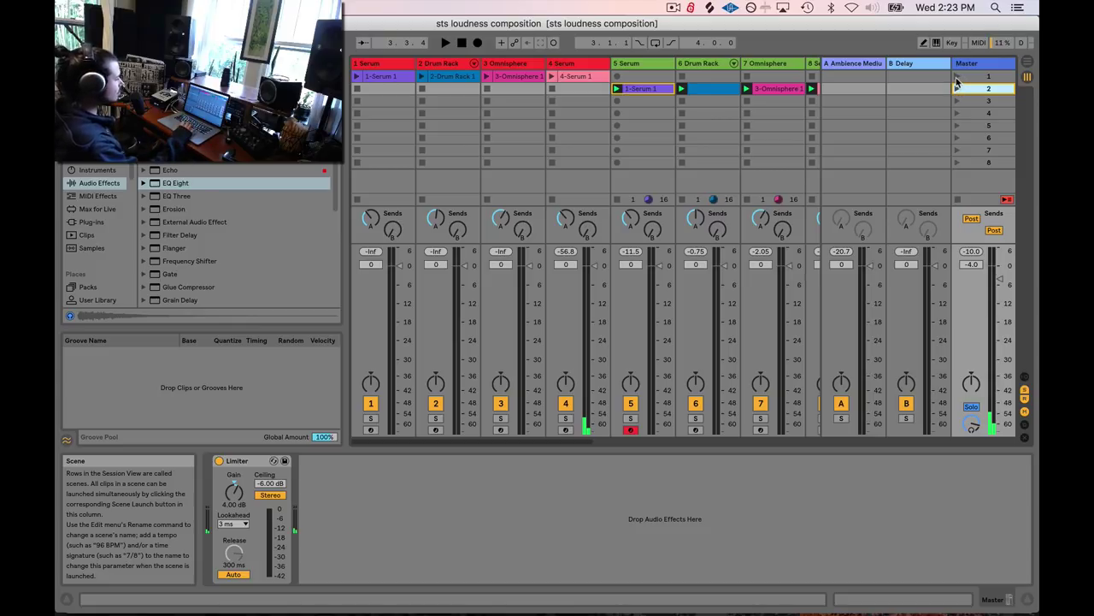
pyautogui.click(957, 77)
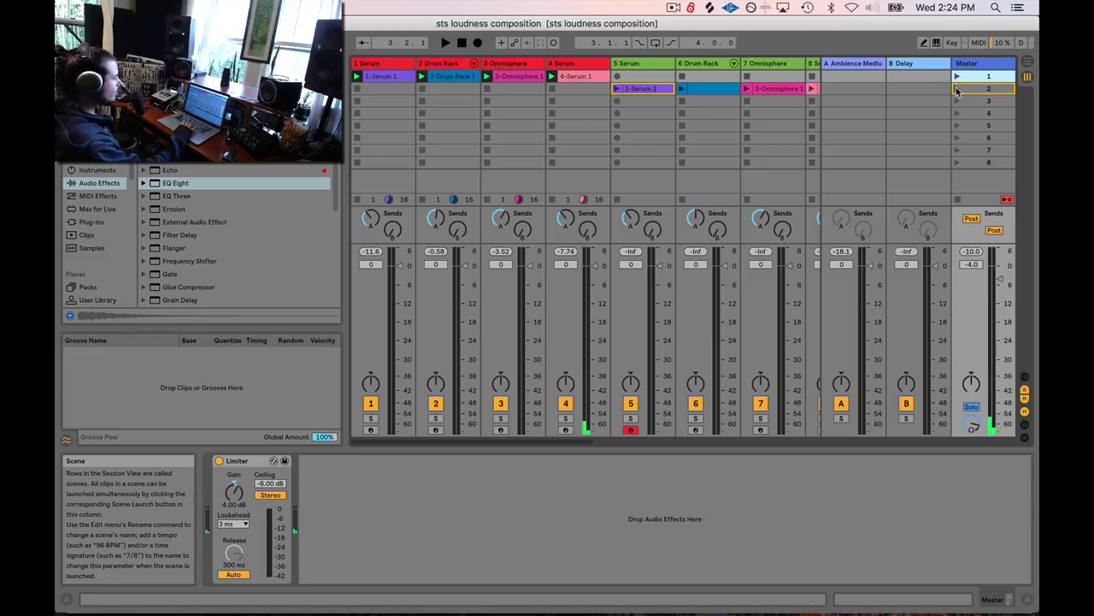
pyautogui.click(957, 89)
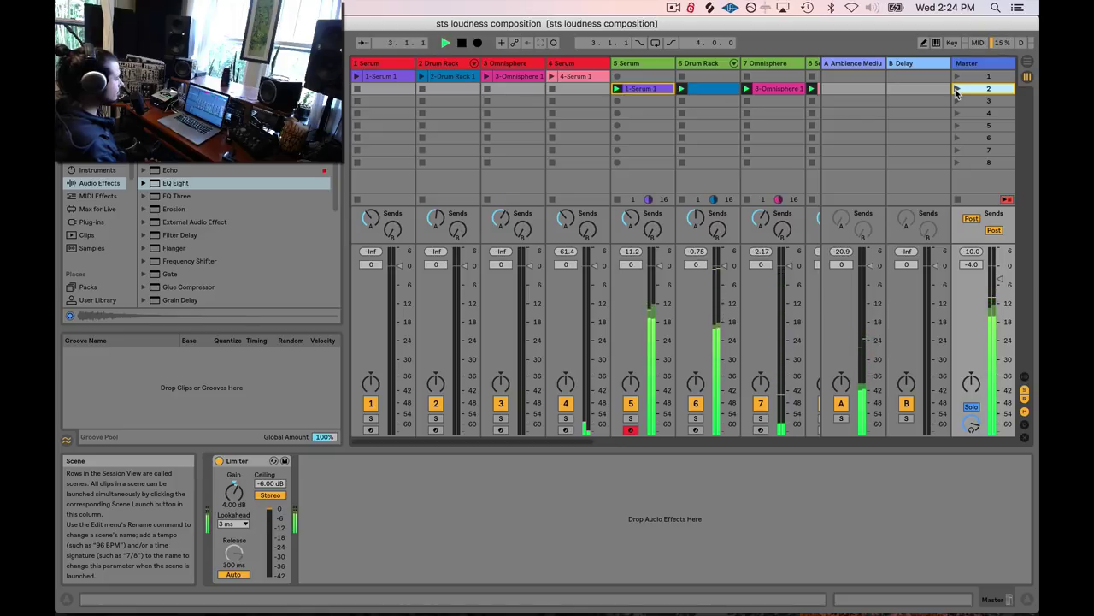
pyautogui.press('space')
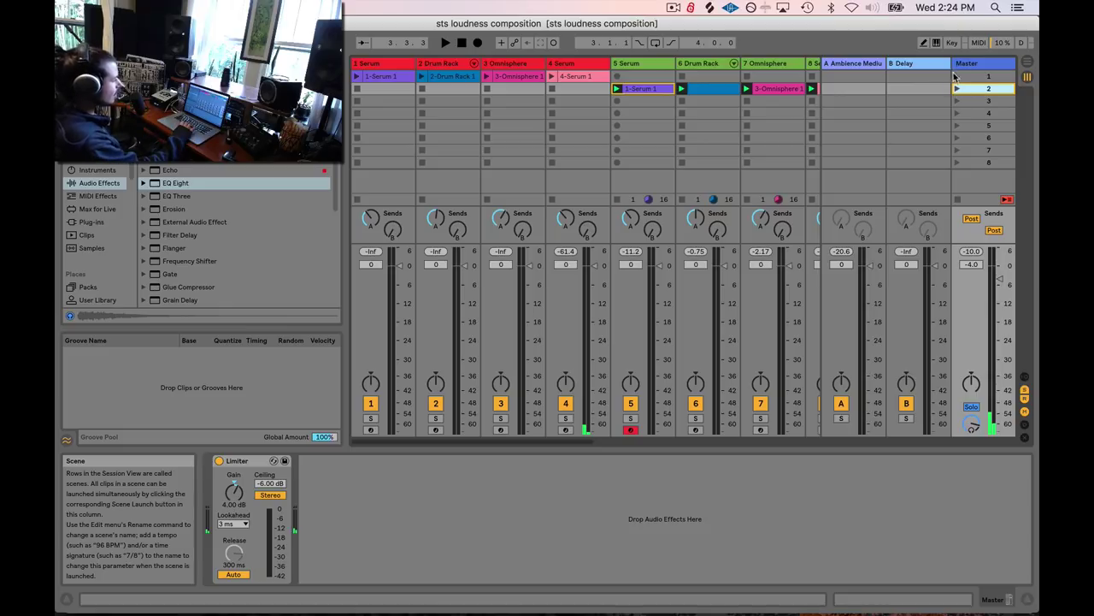
pyautogui.click(956, 77)
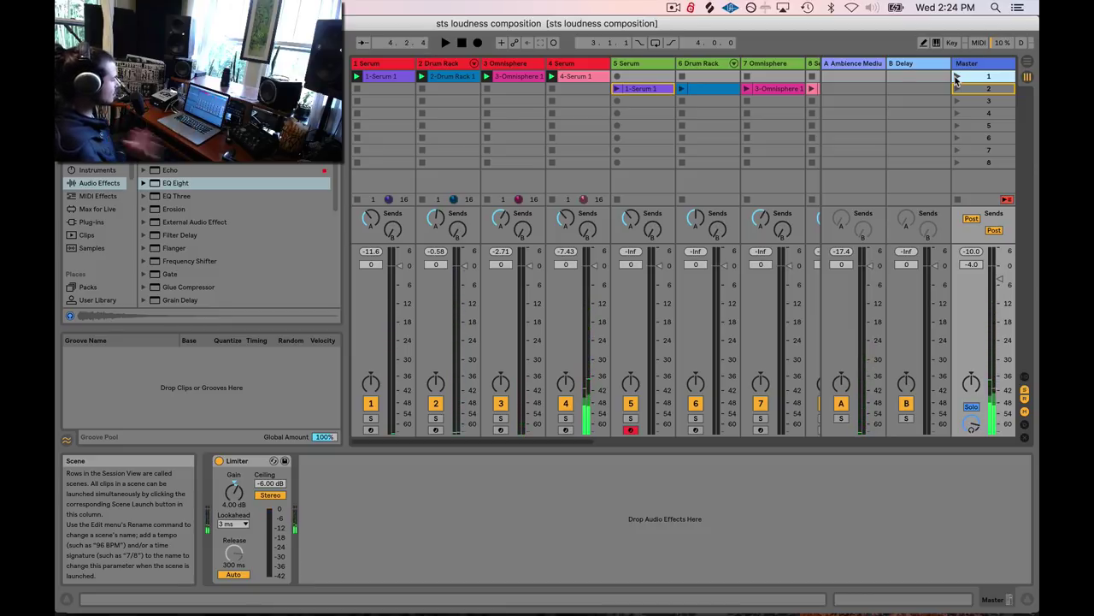
pyautogui.click(957, 89)
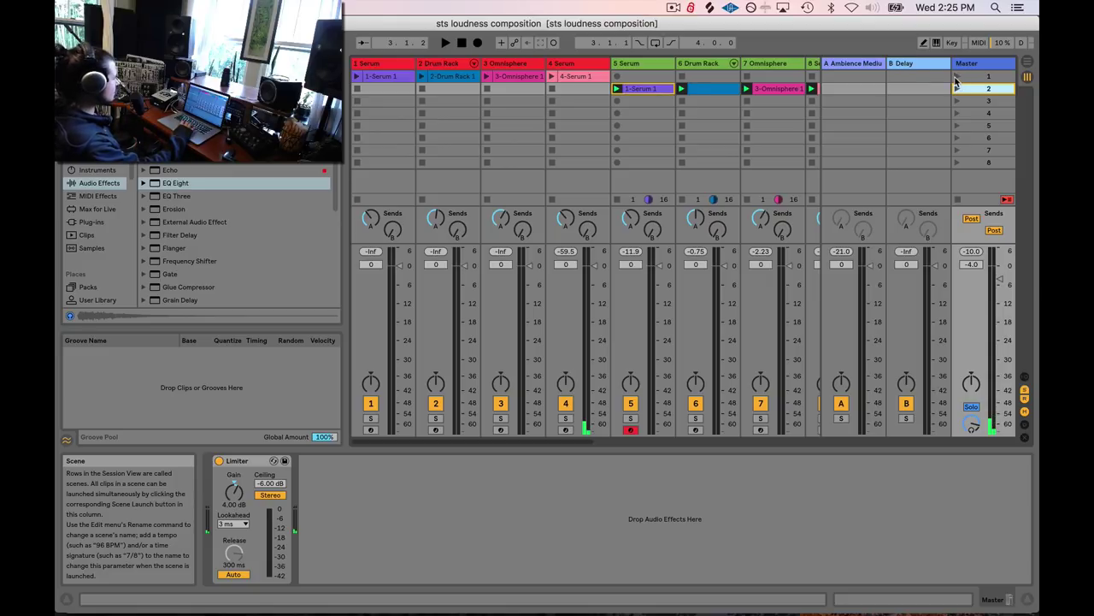
pyautogui.click(956, 77)
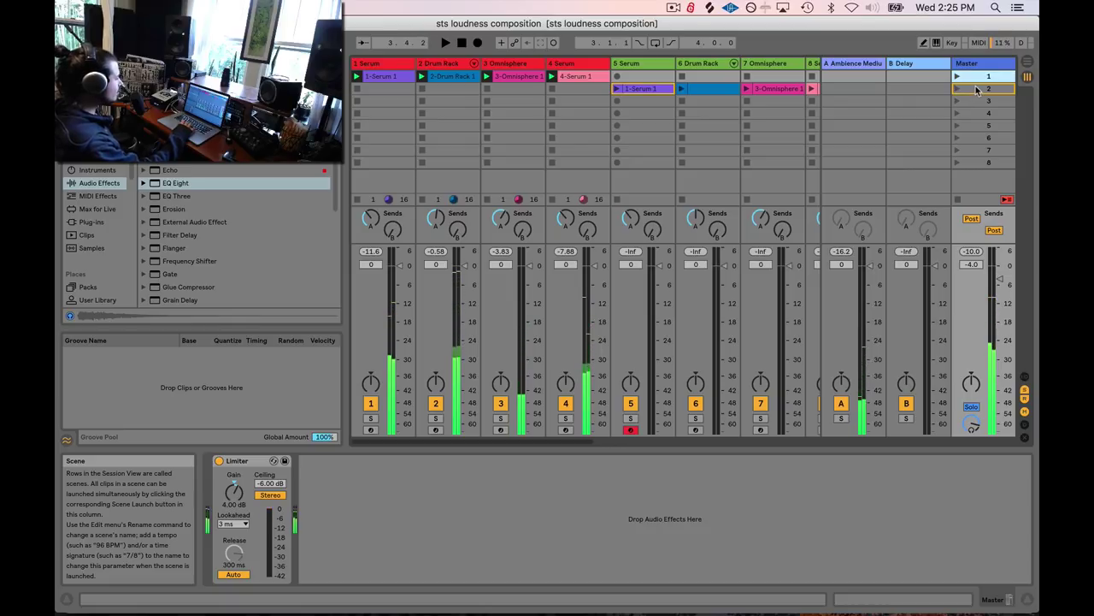
pyautogui.click(956, 89)
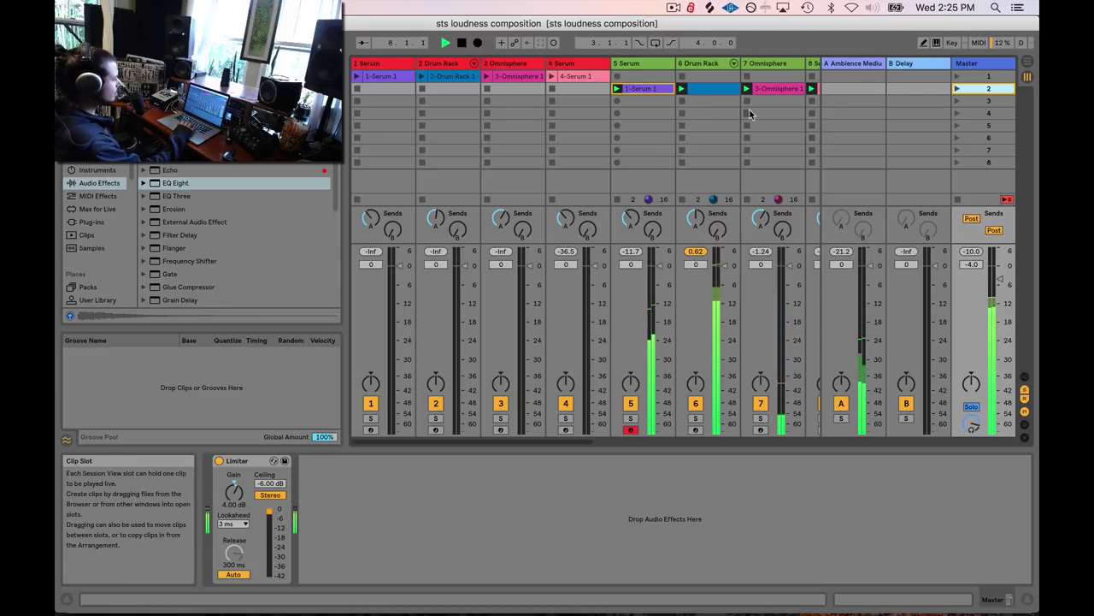
pyautogui.press('space')
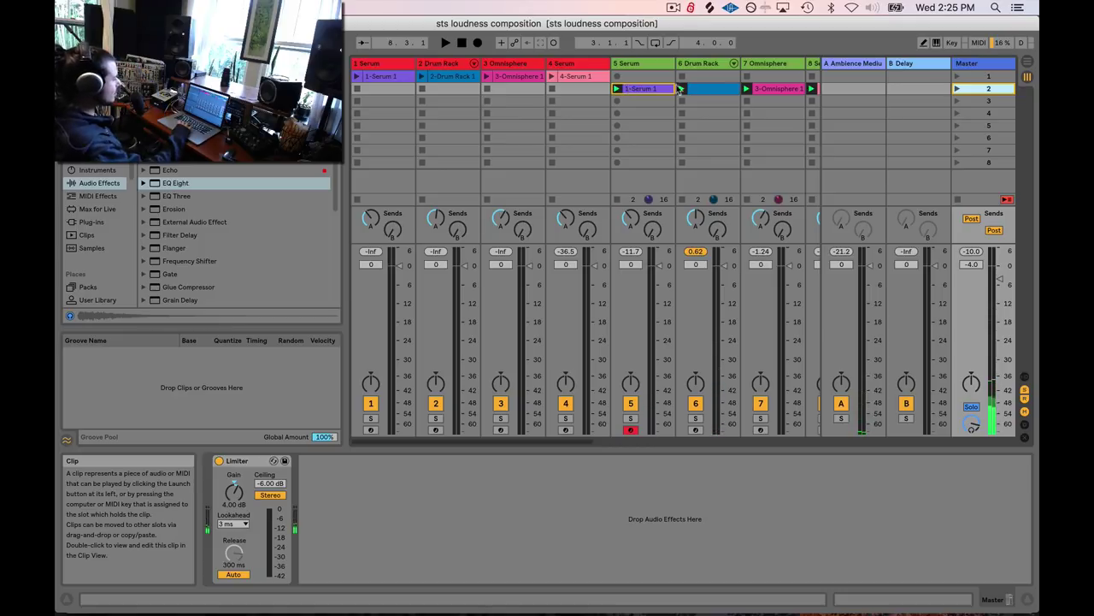
pyautogui.click(956, 77)
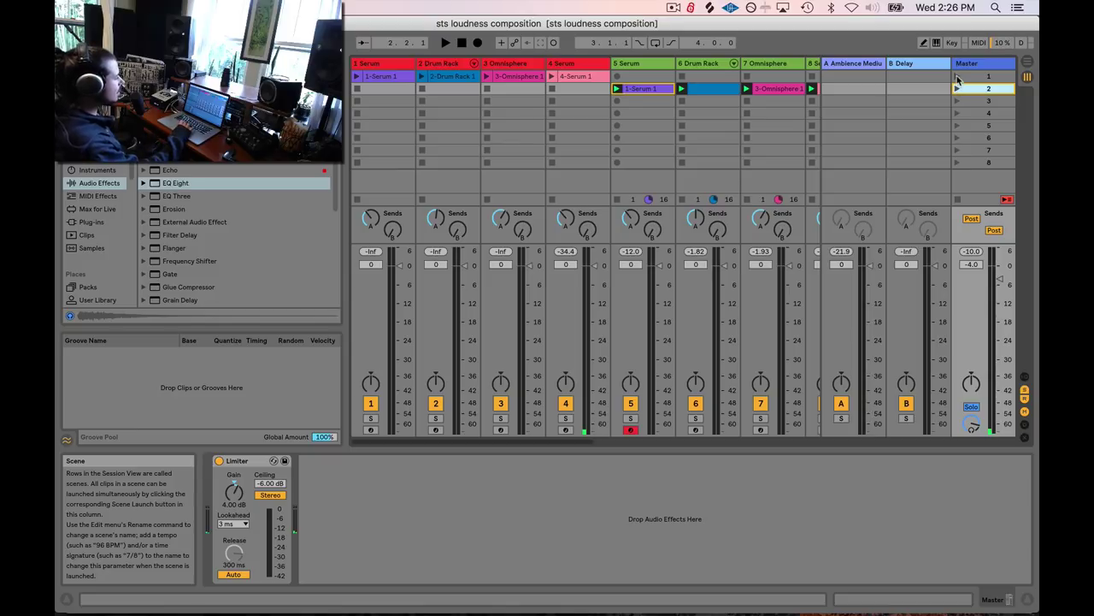
# - Add a second Limiter after the existing one on the Master track and turn the first Limiter off
pyautogui.click(957, 77)
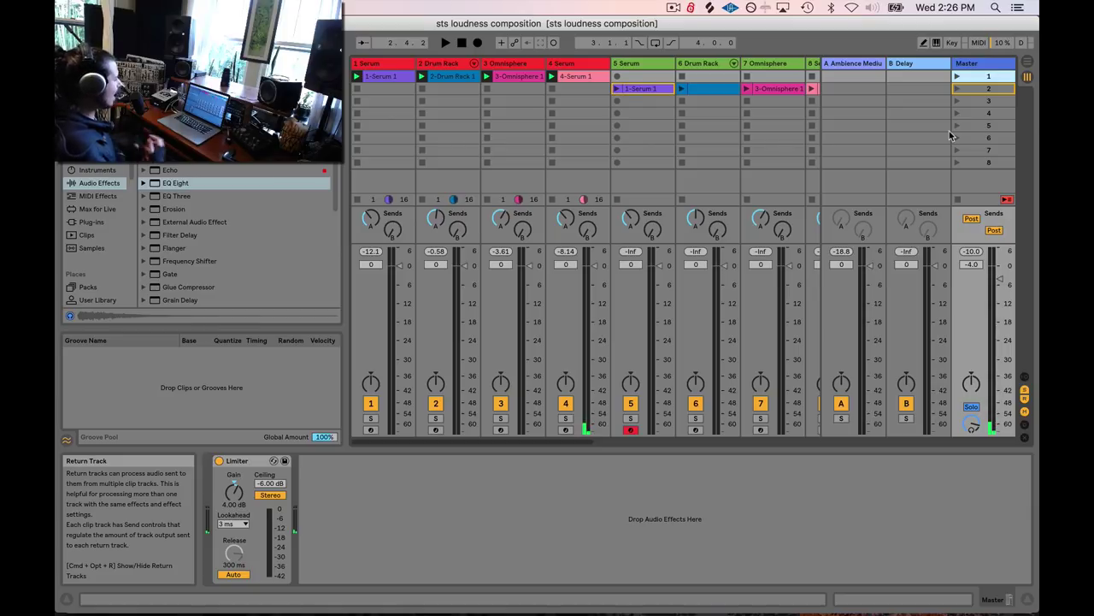
pyautogui.scroll(-5, 190, 272)
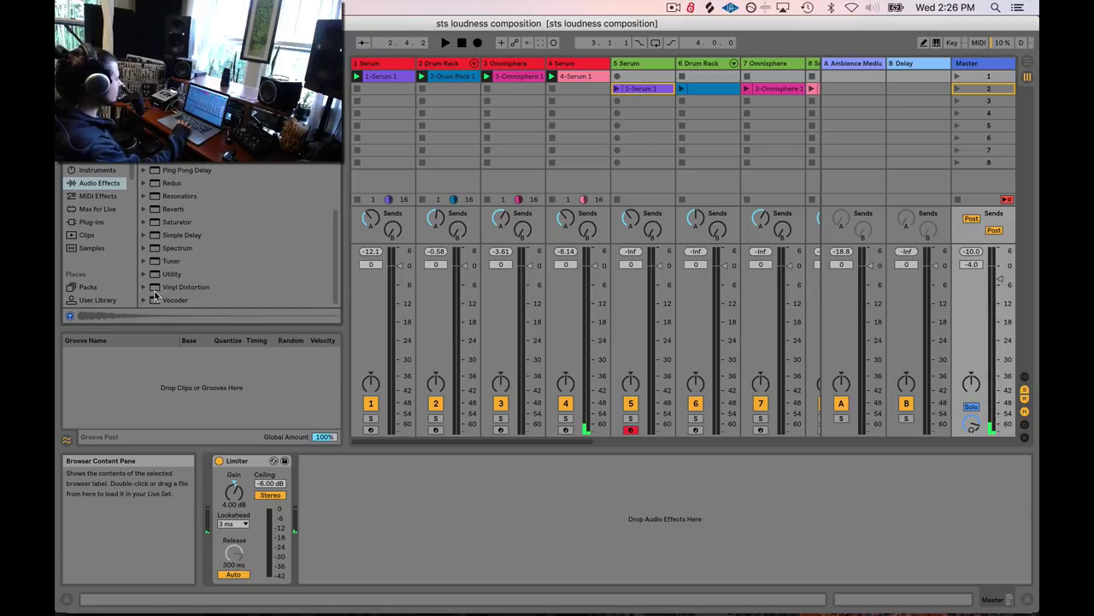
pyautogui.scroll(2, 157, 171)
pyautogui.moveTo(249, 349); pyautogui.dragTo(317, 496)
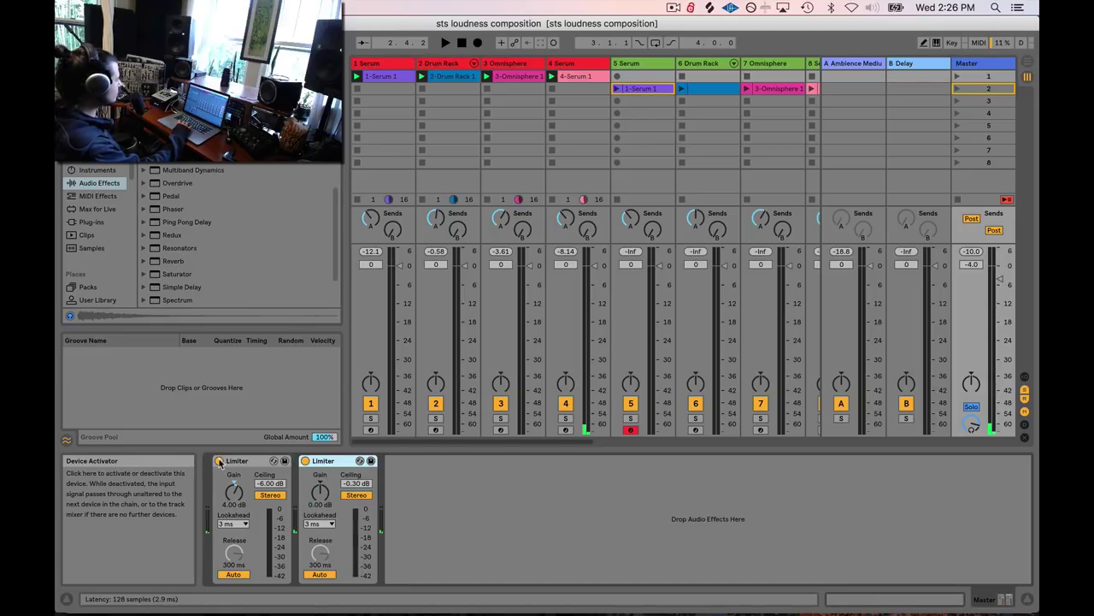
pyautogui.click(219, 461)
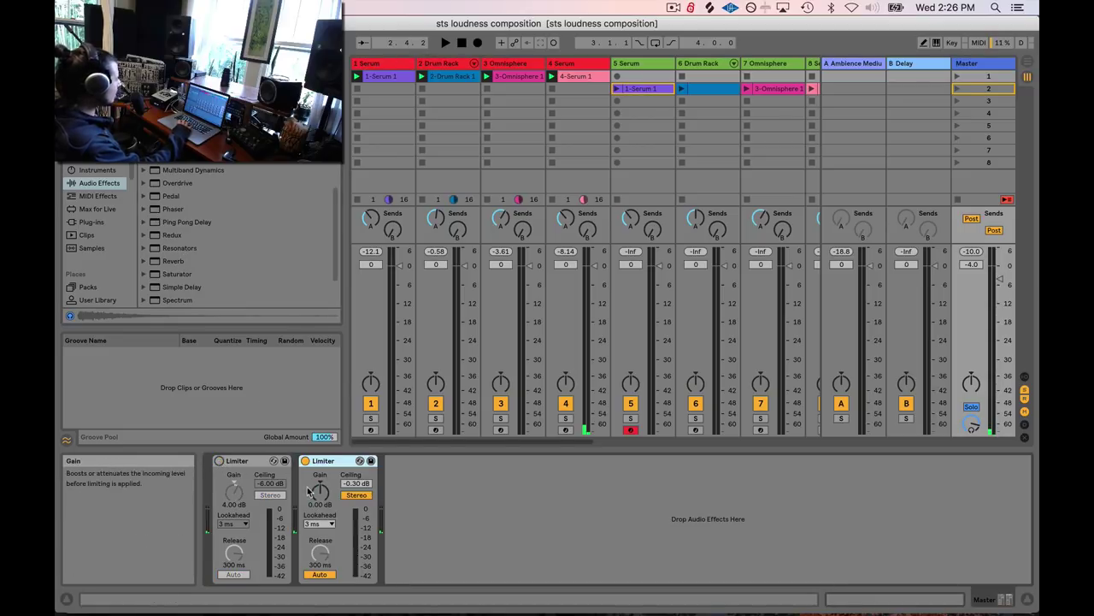
# - Set the second Master Limiter's gain to 1.90 dB and its ceiling to -6 dB
pyautogui.click(384, 65)
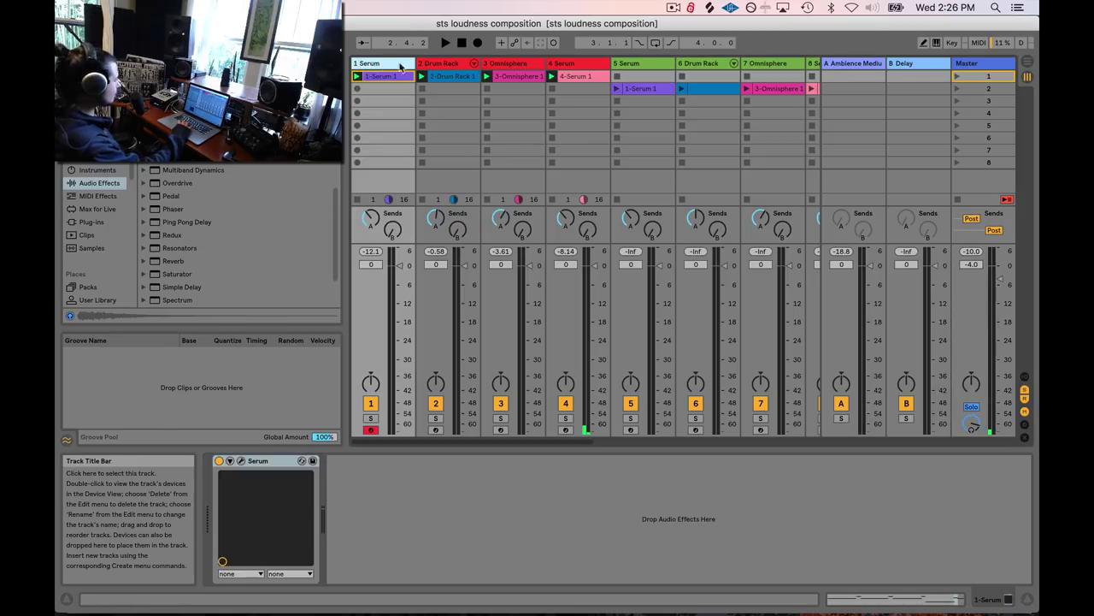
pyautogui.click(983, 63)
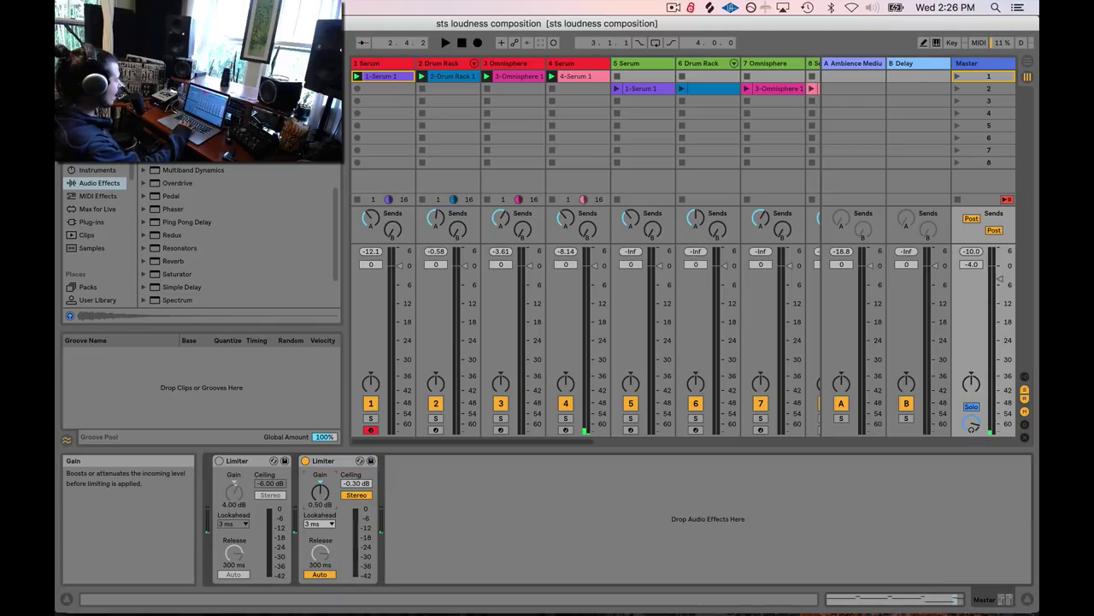
pyautogui.moveTo(320, 492); pyautogui.dragTo(320, 494)
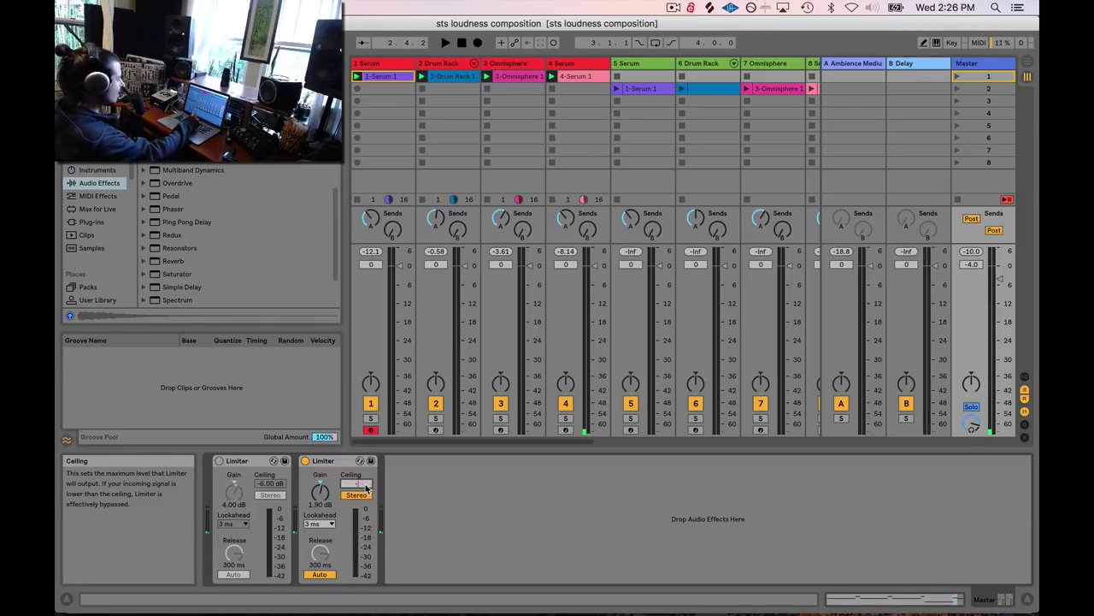
pyautogui.write('6')
pyautogui.press('Return')
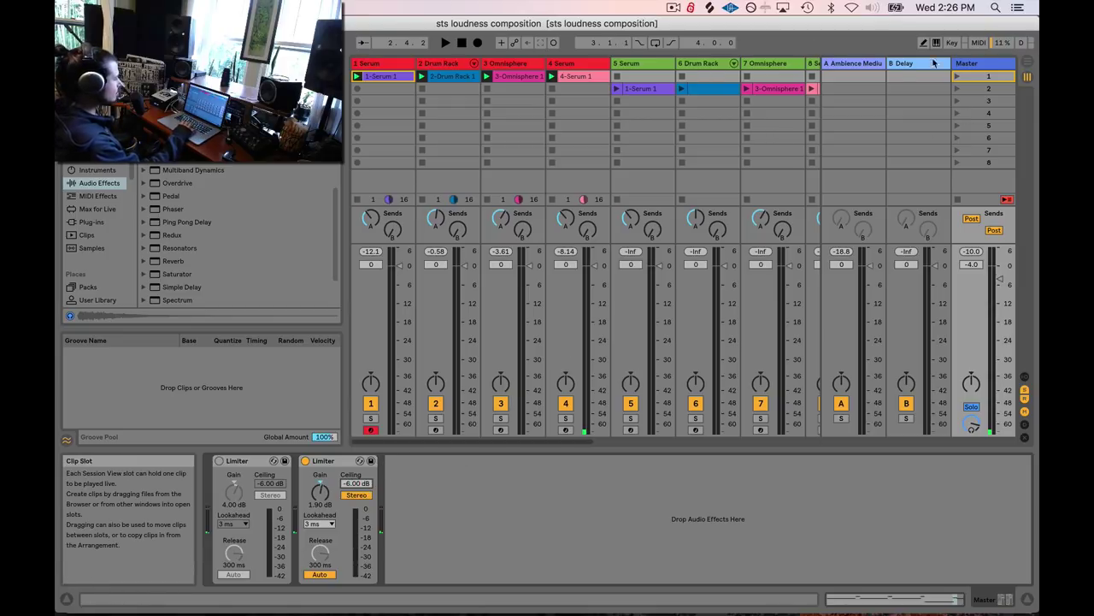
# - Lower the second Limiter's gain to 0.50 dB and finally to 0 dB, checking it against short playbacks of scene 1
pyautogui.click(957, 77)
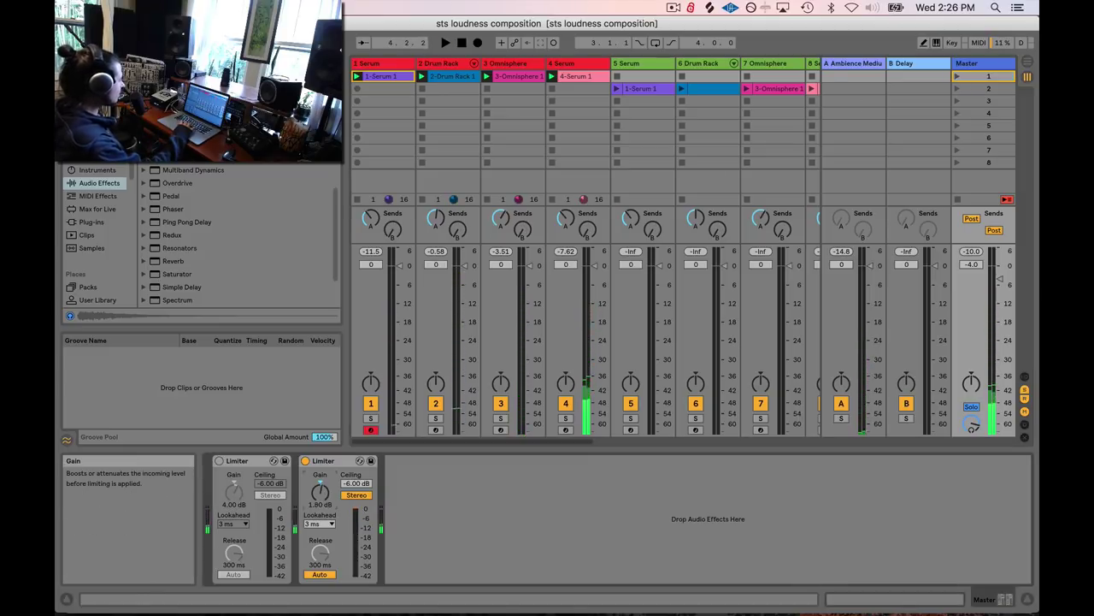
pyautogui.moveTo(320, 492); pyautogui.dragTo(320, 513)
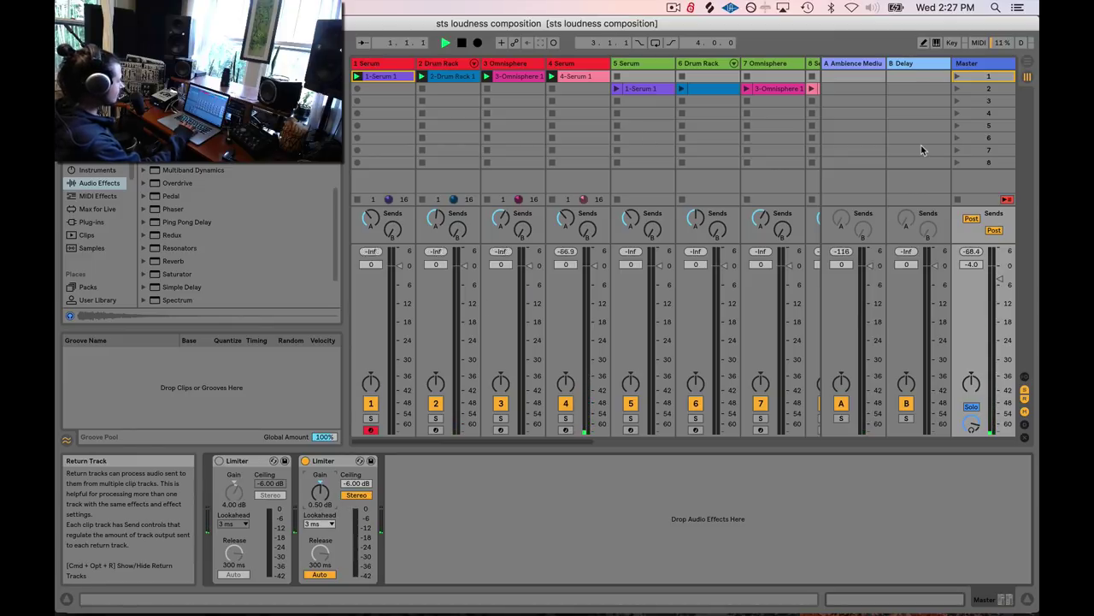
pyautogui.press('space')
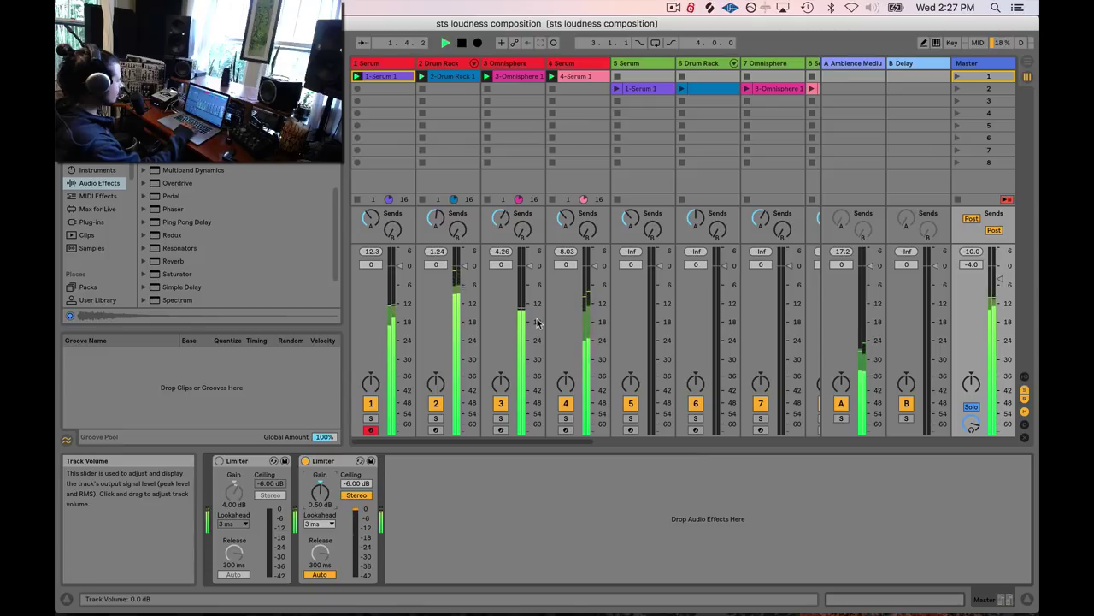
pyautogui.press('space')
pyautogui.moveTo(320, 492); pyautogui.dragTo(320, 499)
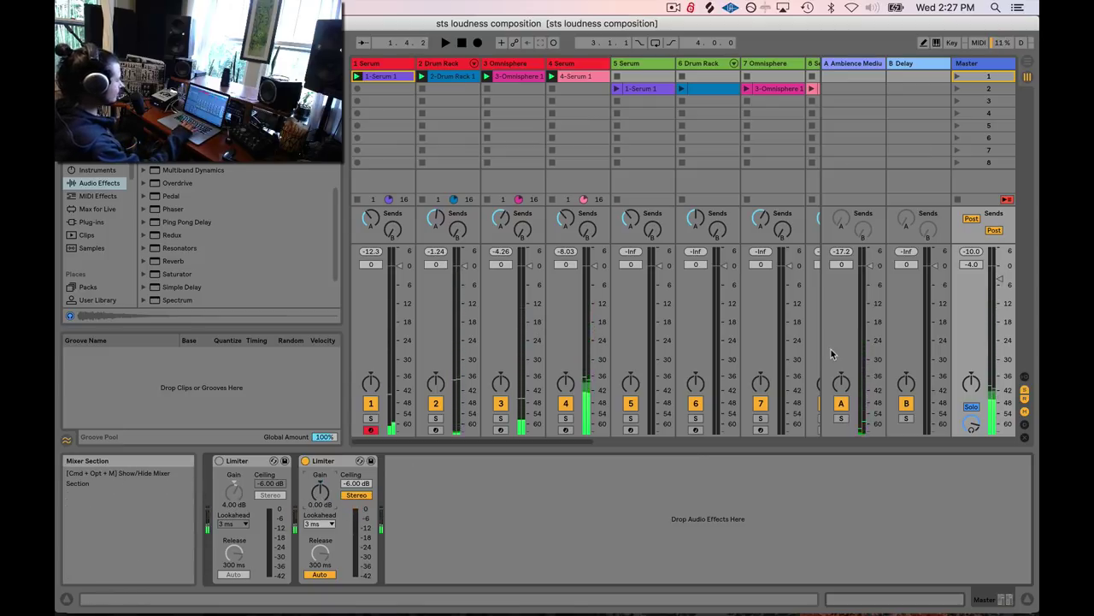
pyautogui.press('space')
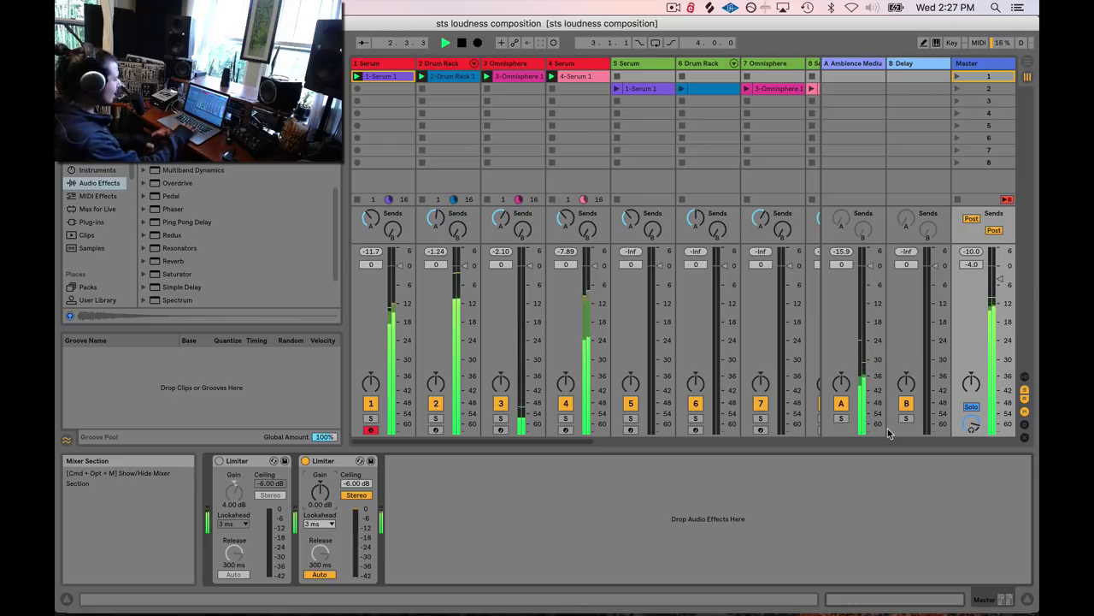
pyautogui.press('space')
# - Switch from the second Master Limiter back to the first one and play scene 2
pyautogui.click(305, 460)
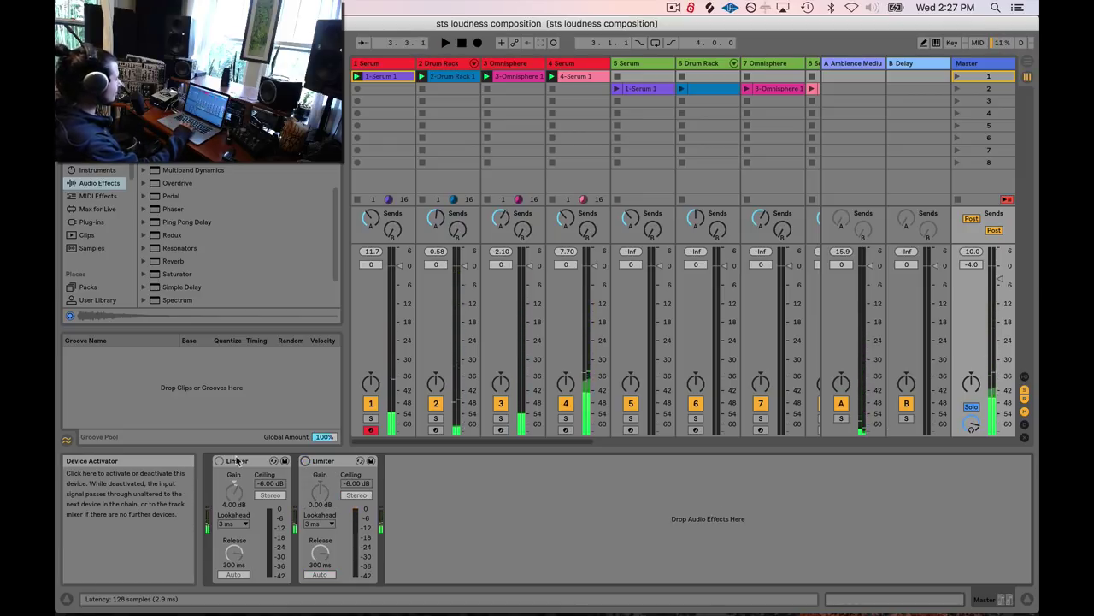
pyautogui.click(218, 460)
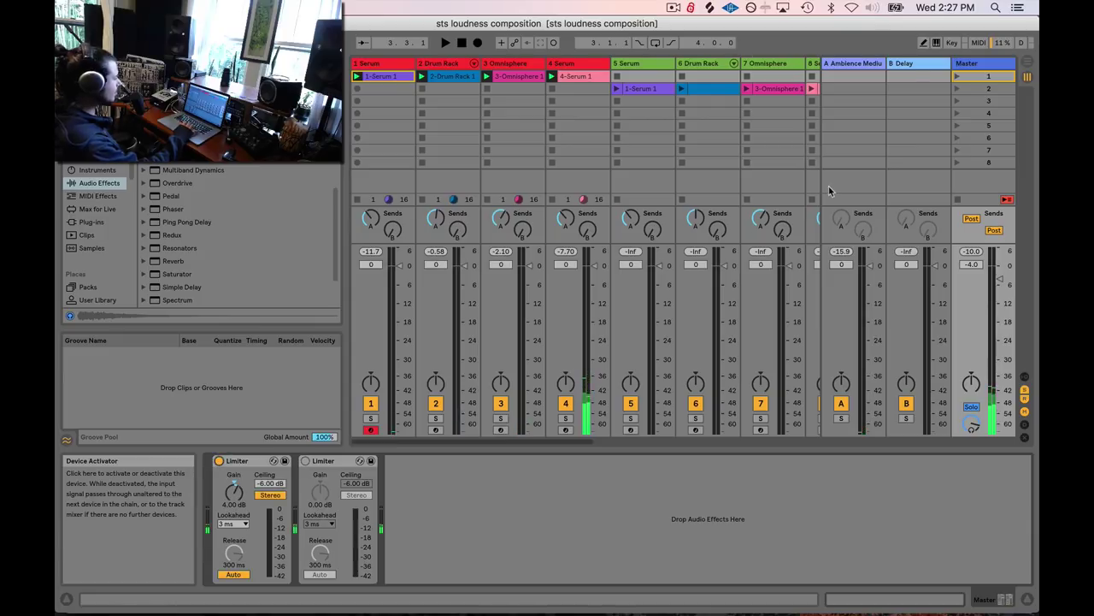
pyautogui.click(957, 89)
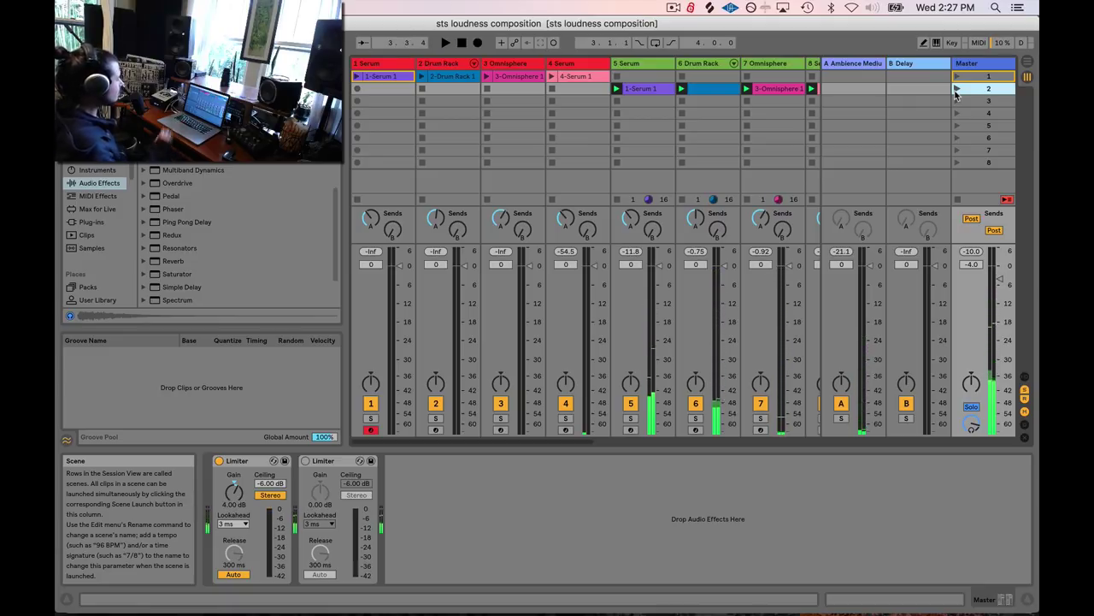
# - Switch to the second Master Limiter for comparison, and return to having only the first Limiter active
pyautogui.click(306, 461)
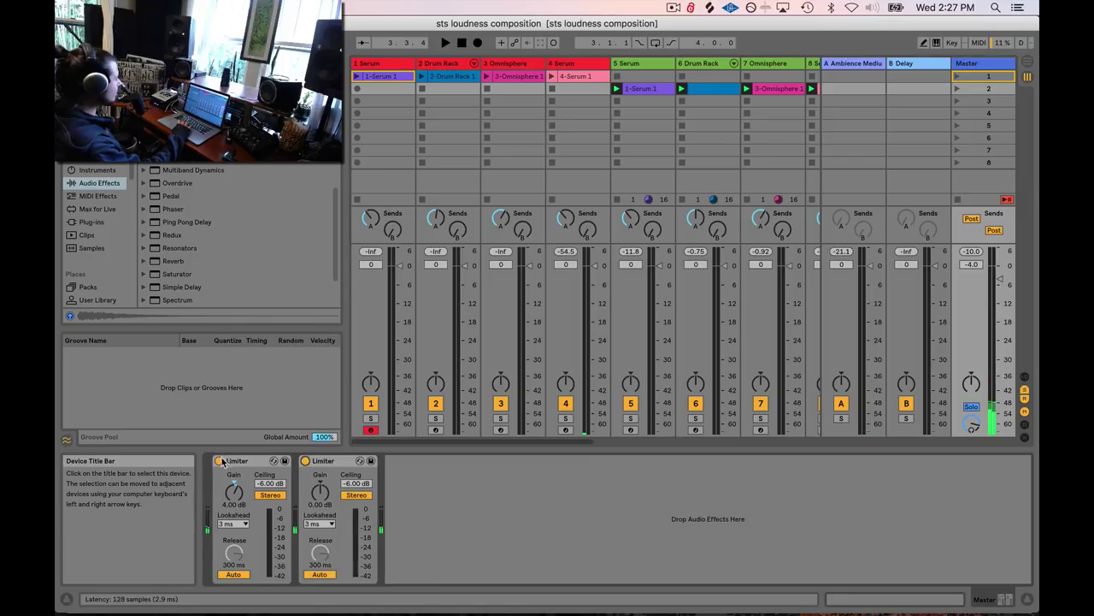
pyautogui.click(220, 461)
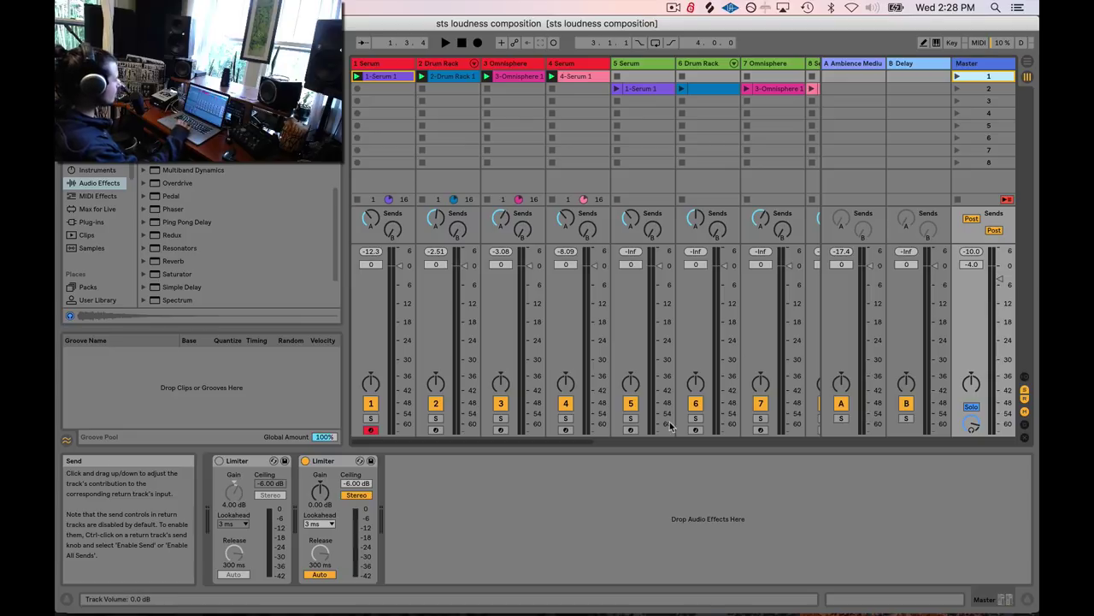
pyautogui.click(305, 461)
pyautogui.click(305, 461)
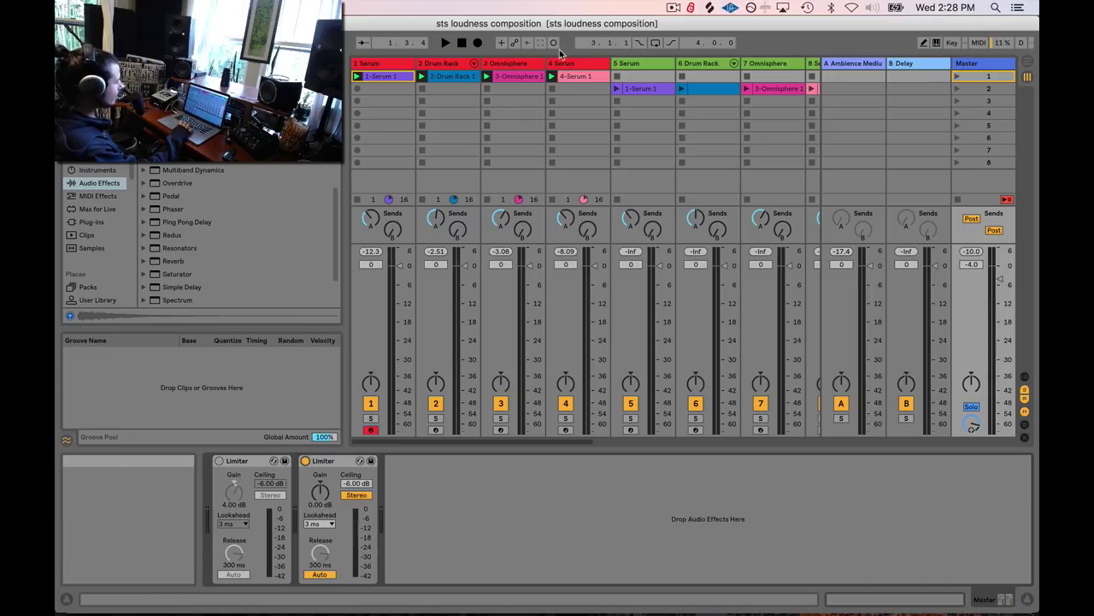
pyautogui.click(305, 461)
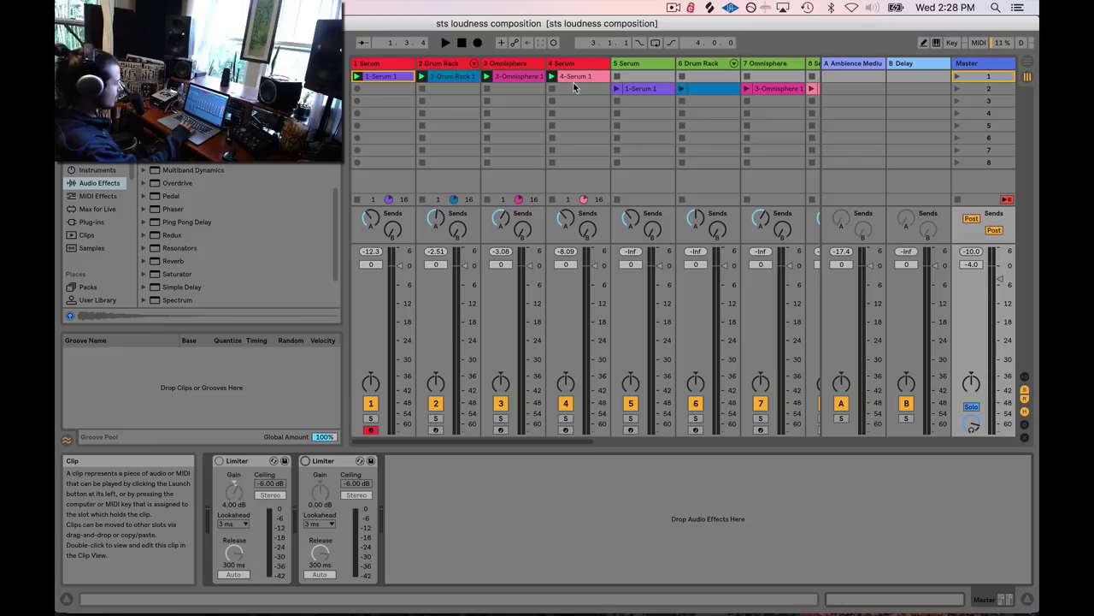
pyautogui.click(219, 461)
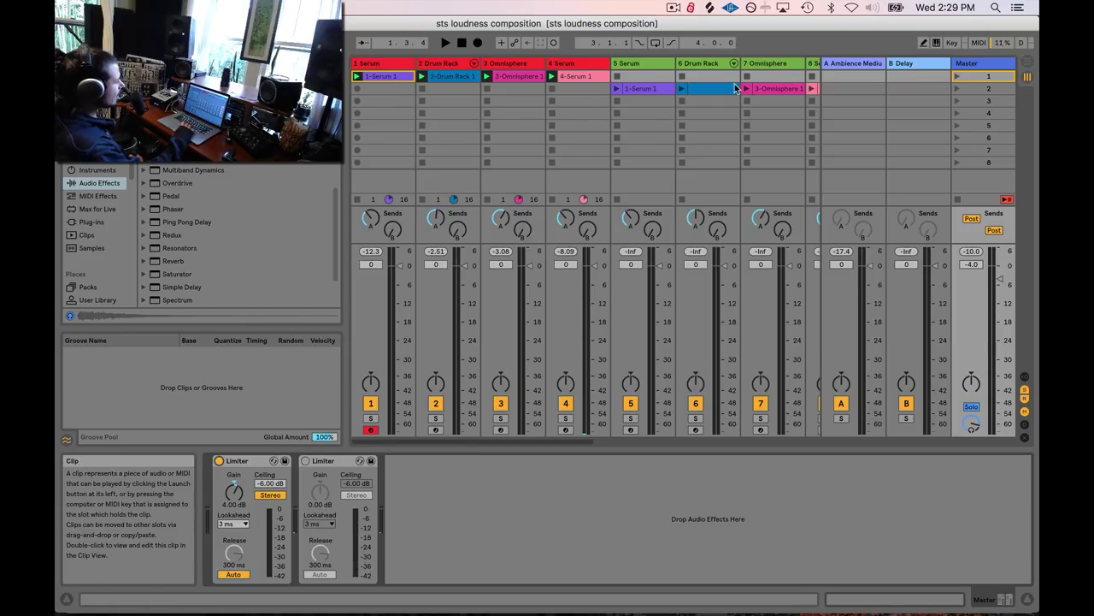
# - Turn off the first Master Limiter so that both are bypassed, and locate yellow tracks 9 to 12
pyautogui.click(956, 77)
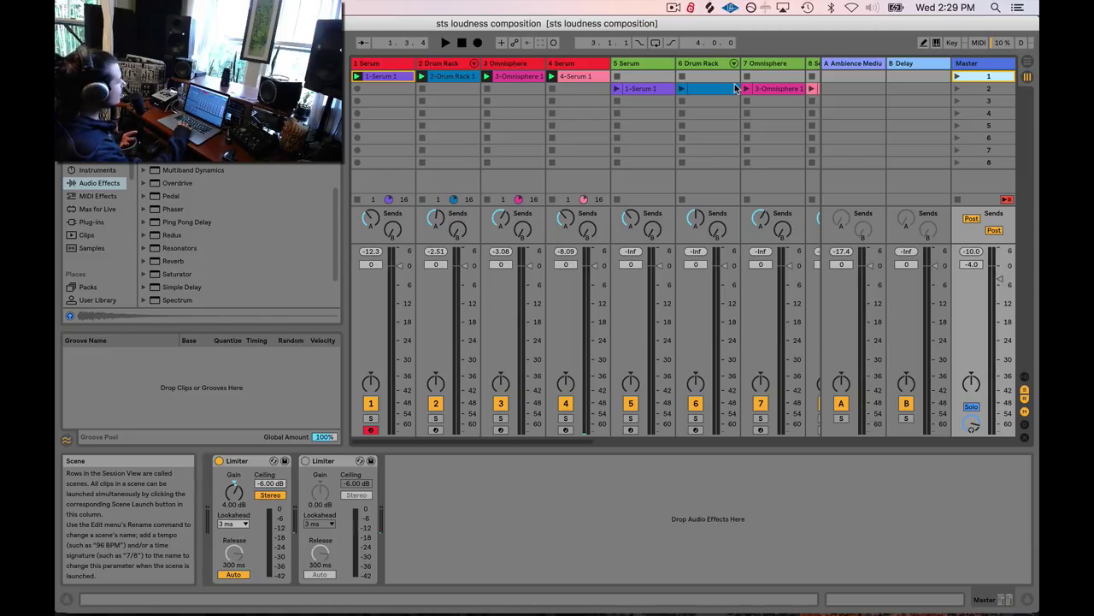
pyautogui.hscroll(5, 735, 86)
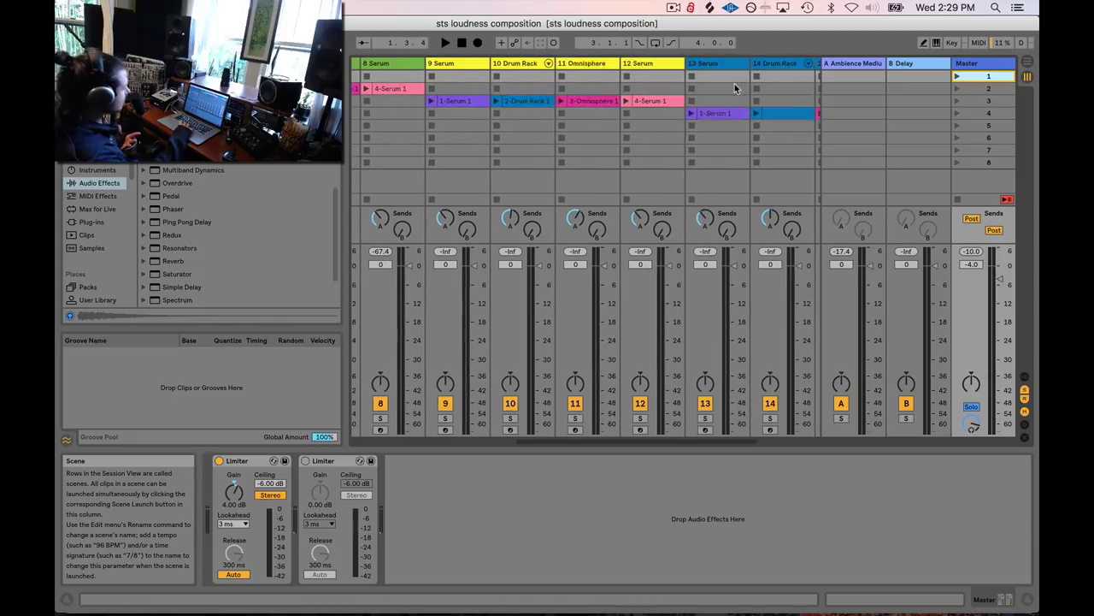
pyautogui.click(219, 460)
pyautogui.hscroll(-5, 551, 108)
pyautogui.hscroll(5, 550, 108)
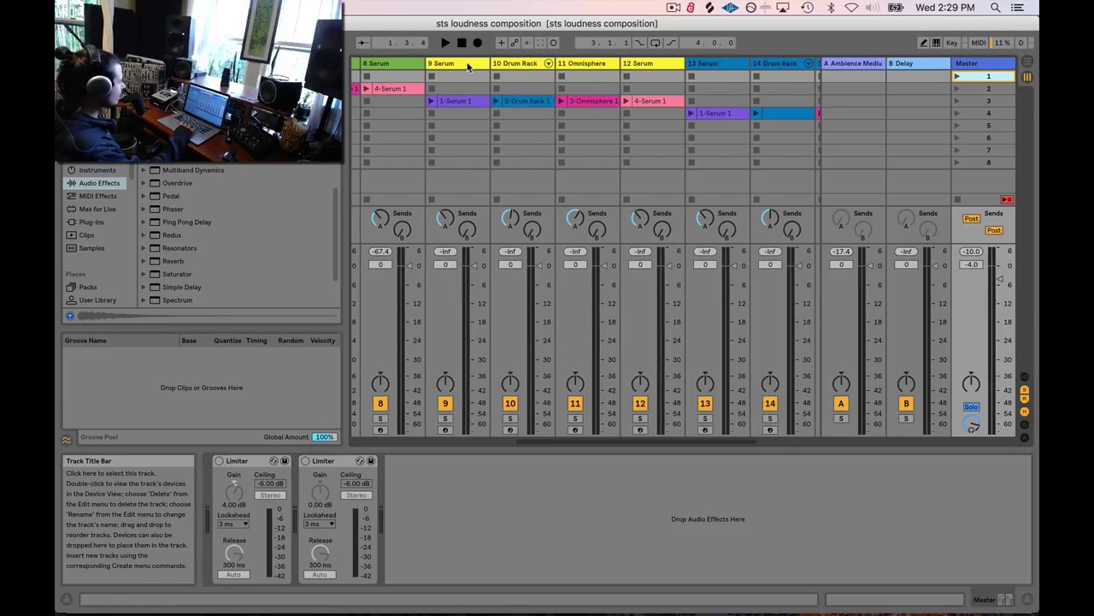
pyautogui.hscroll(-5, 469, 68)
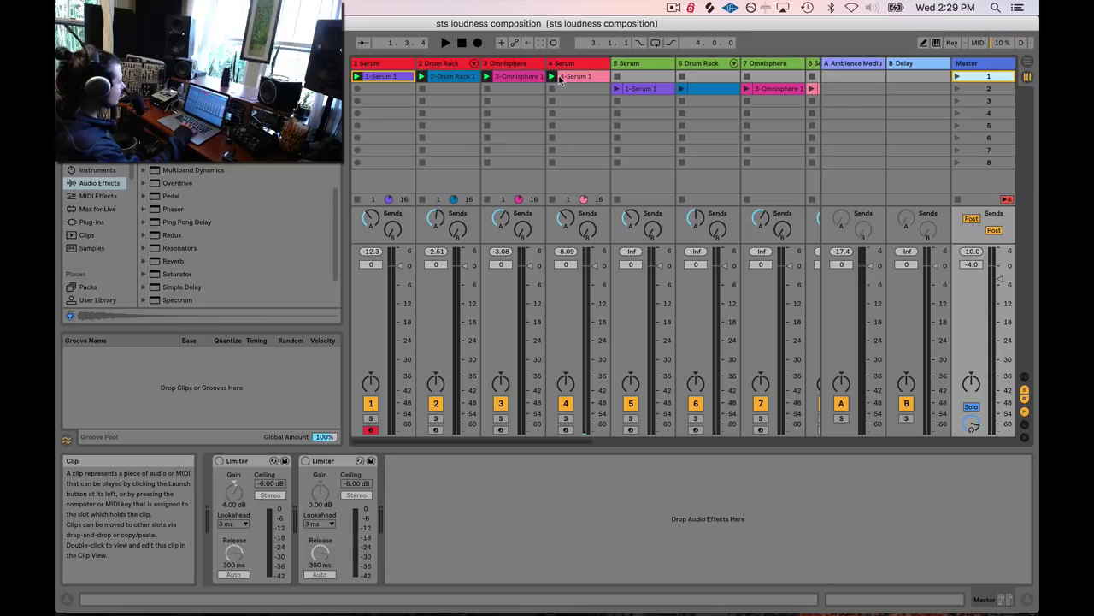
# - Examine scene 1's clips on red tracks 1 to 4, from the Serum track through to the second Serum track
pyautogui.click(440, 77)
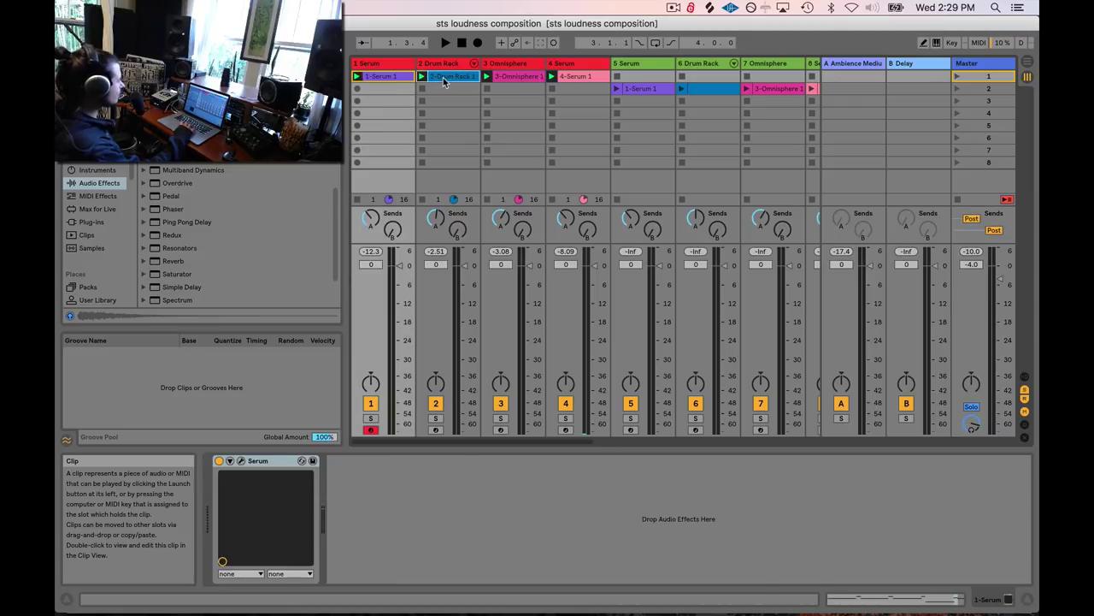
pyautogui.click(523, 77)
pyautogui.click(560, 77)
pyautogui.click(513, 77)
pyautogui.click(449, 77)
pyautogui.click(402, 78)
pyautogui.click(462, 78)
pyautogui.click(513, 77)
pyautogui.click(574, 79)
# - Select yellow track 9 Serum to show its Audio Effect Rack and sidechain Compressors
pyautogui.hscroll(2, 573, 94)
pyautogui.hscroll(5, 573, 96)
pyautogui.click(484, 67)
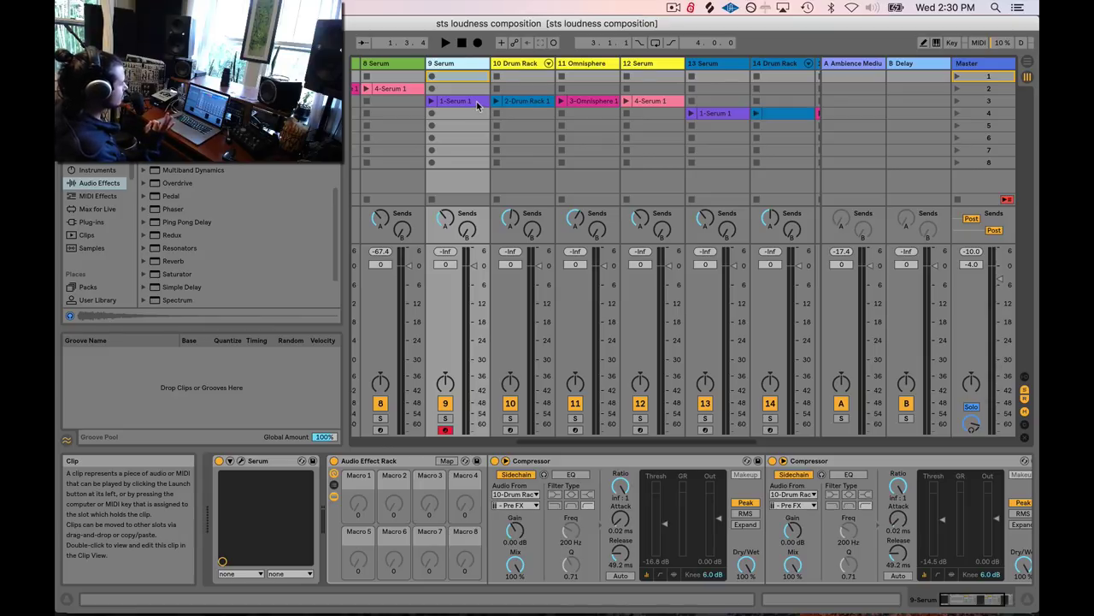
# - Play scene 1 and scene 3 in turn to compare their loudness with both Master Limiters off
pyautogui.hscroll(-7, 477, 105)
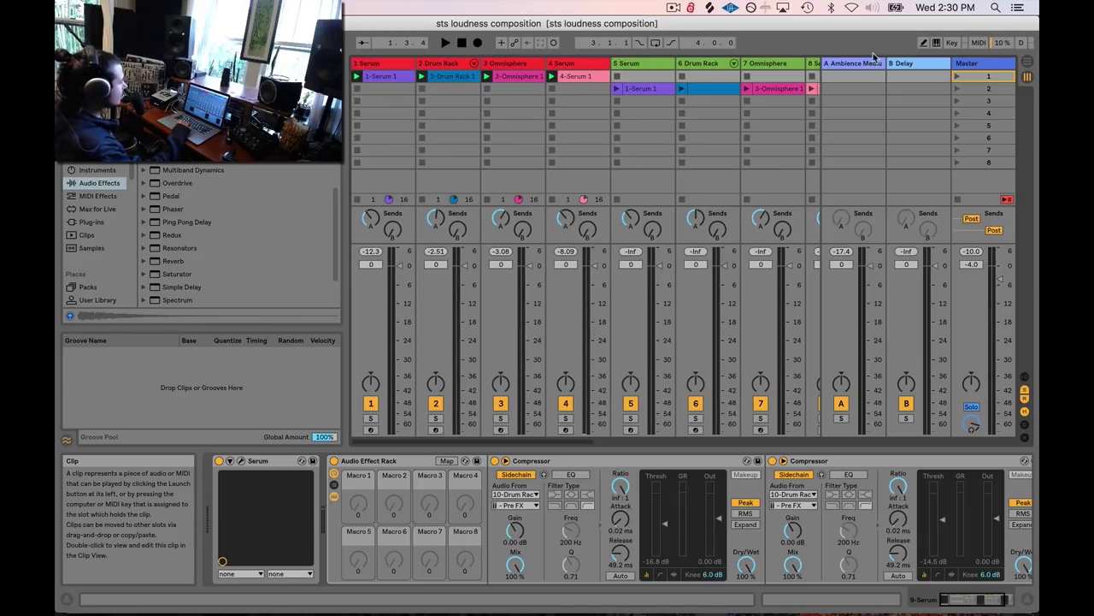
pyautogui.click(956, 77)
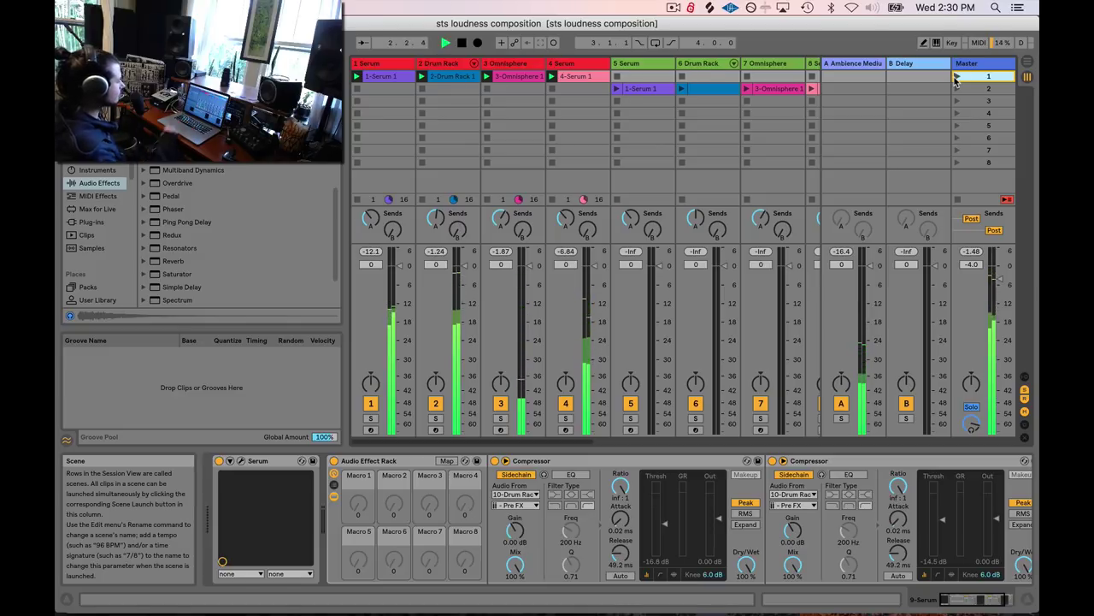
pyautogui.hscroll(5, 956, 77)
pyautogui.hscroll(5, 956, 77)
pyautogui.hscroll(-4, 824, 97)
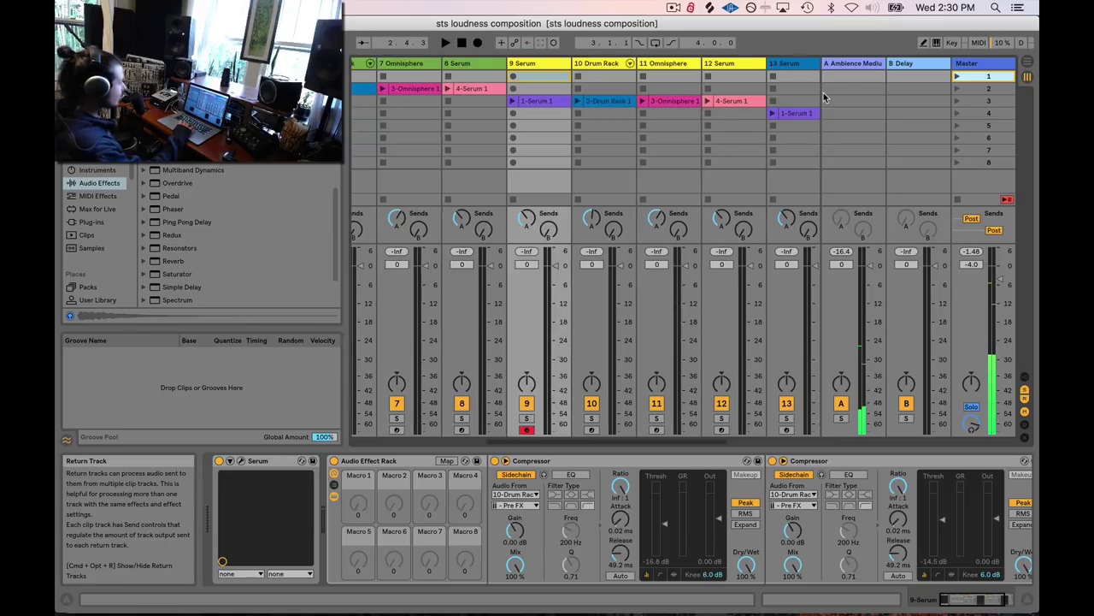
pyautogui.click(957, 101)
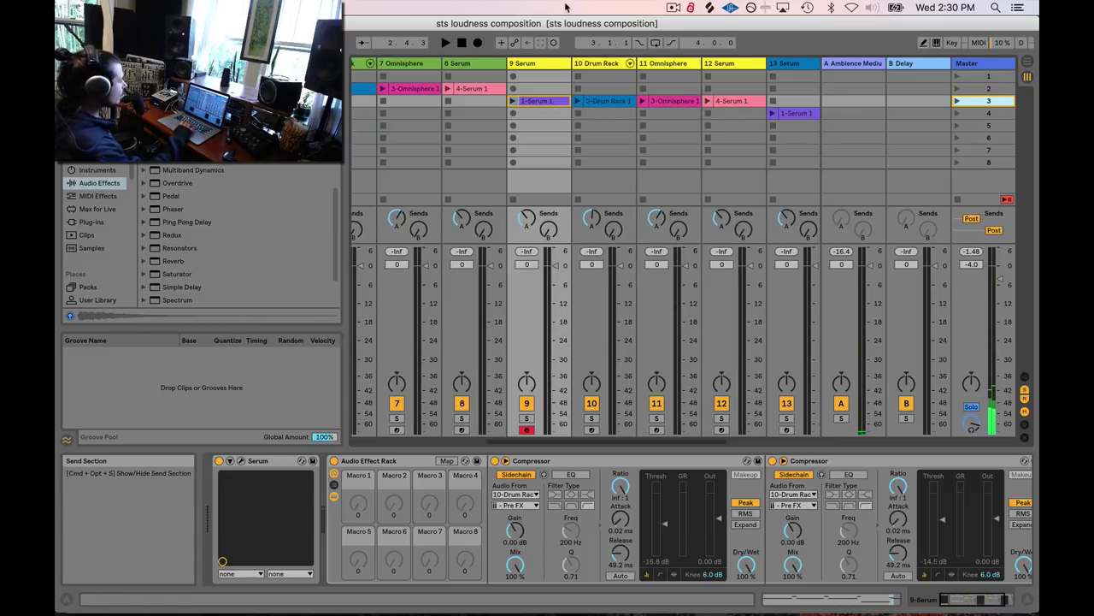
pyautogui.click(957, 100)
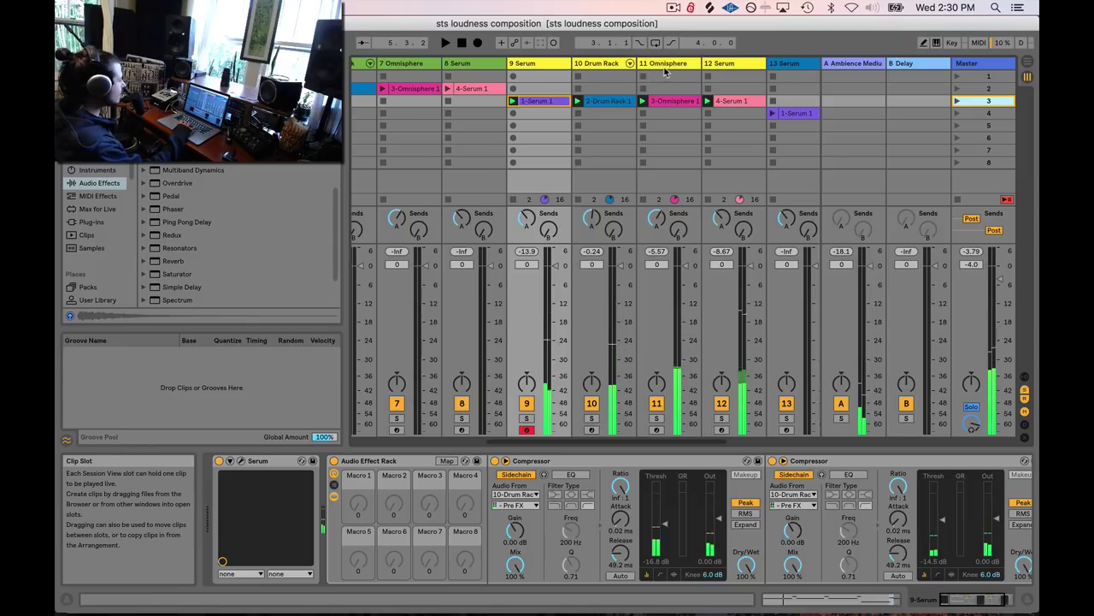
# - Examine the device chains of yellow tracks 9 to 11 and replay scene 3
pyautogui.click(671, 103)
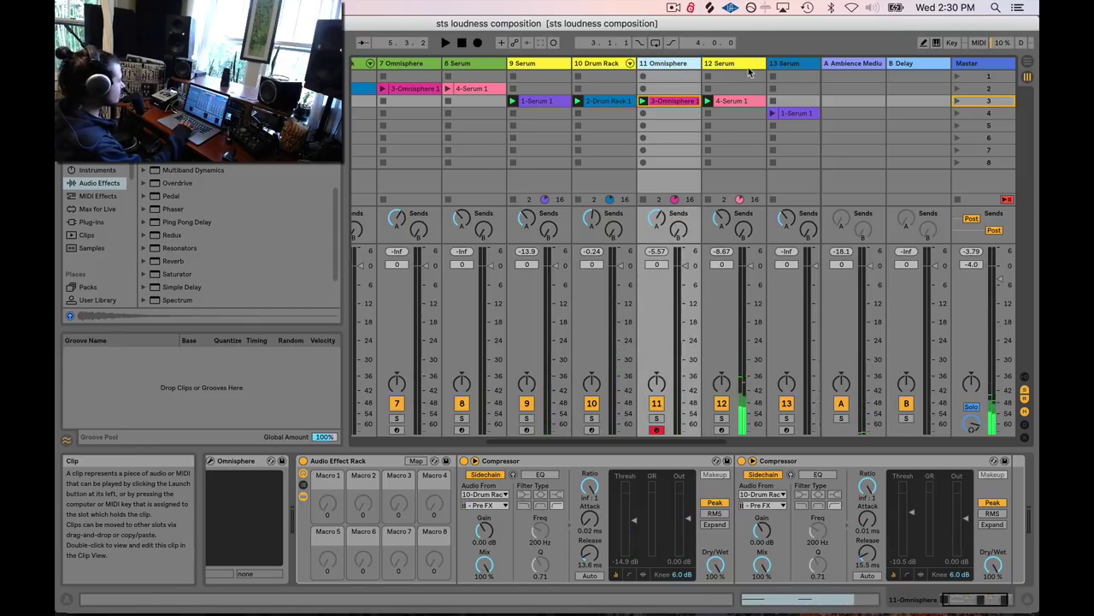
pyautogui.click(584, 67)
pyautogui.click(548, 67)
pyautogui.click(602, 66)
pyautogui.click(958, 101)
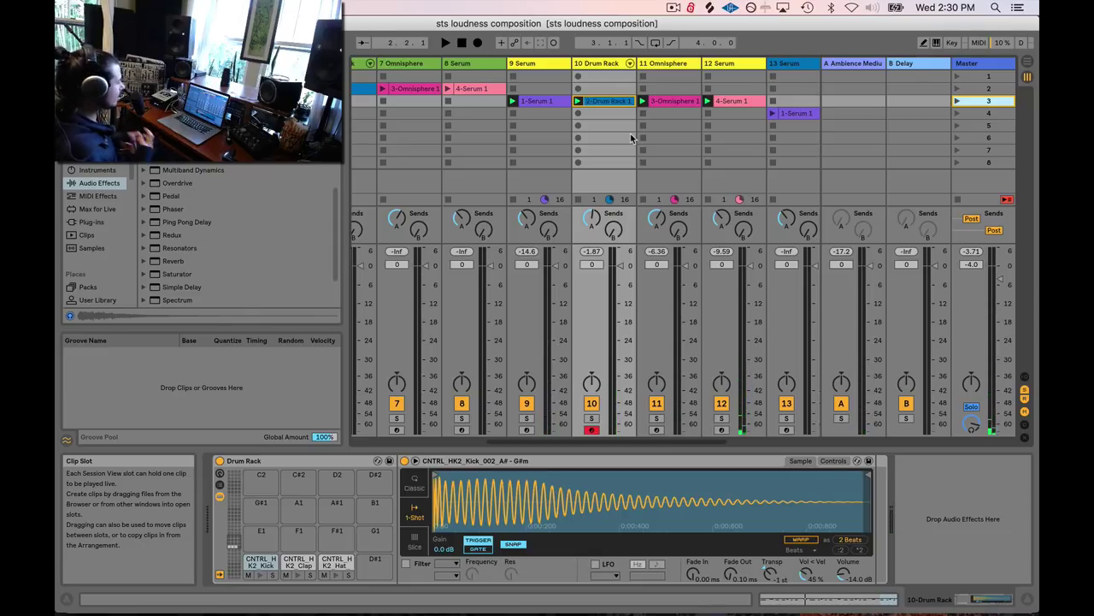
pyautogui.click(545, 65)
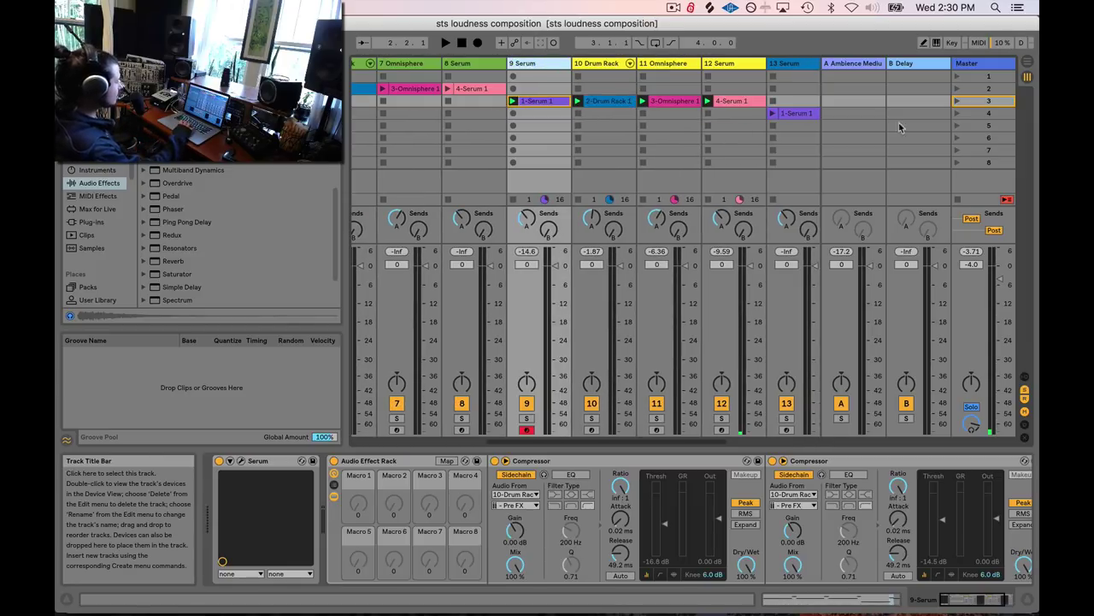
# - Replay scene 3, and play scenes 2 and 3 back to back to compare their loudness with both Master Limiters off
pyautogui.click(956, 102)
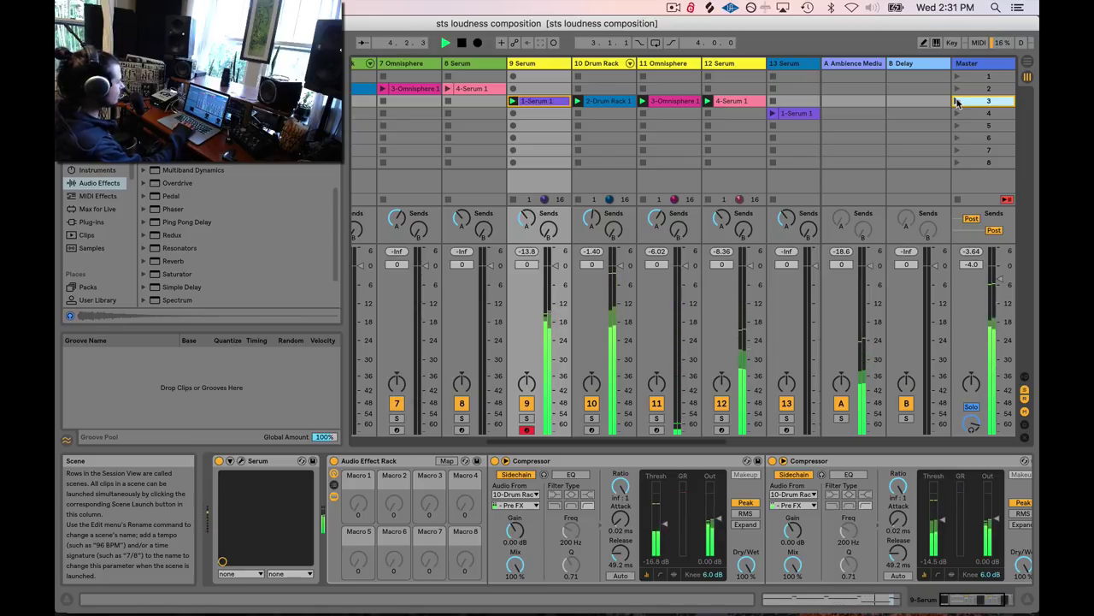
pyautogui.press('space')
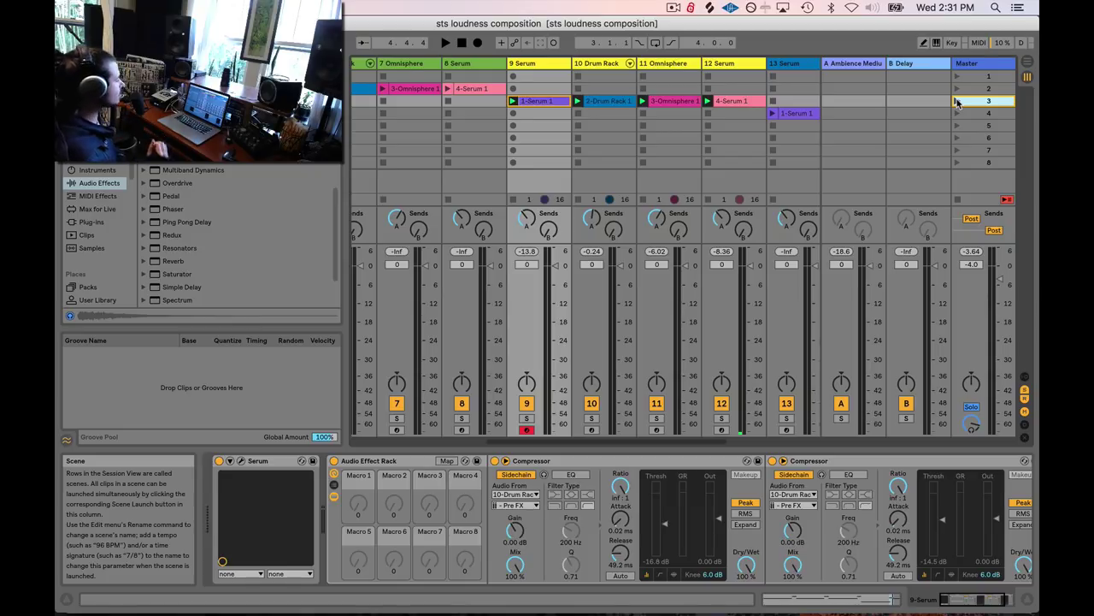
pyautogui.click(957, 101)
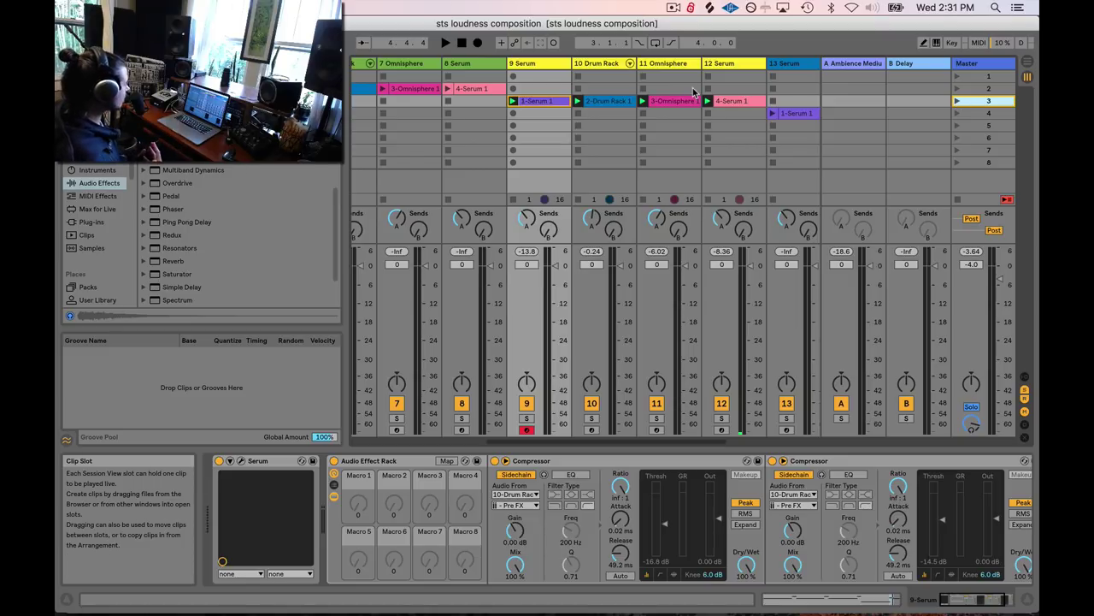
pyautogui.hscroll(-4, 695, 91)
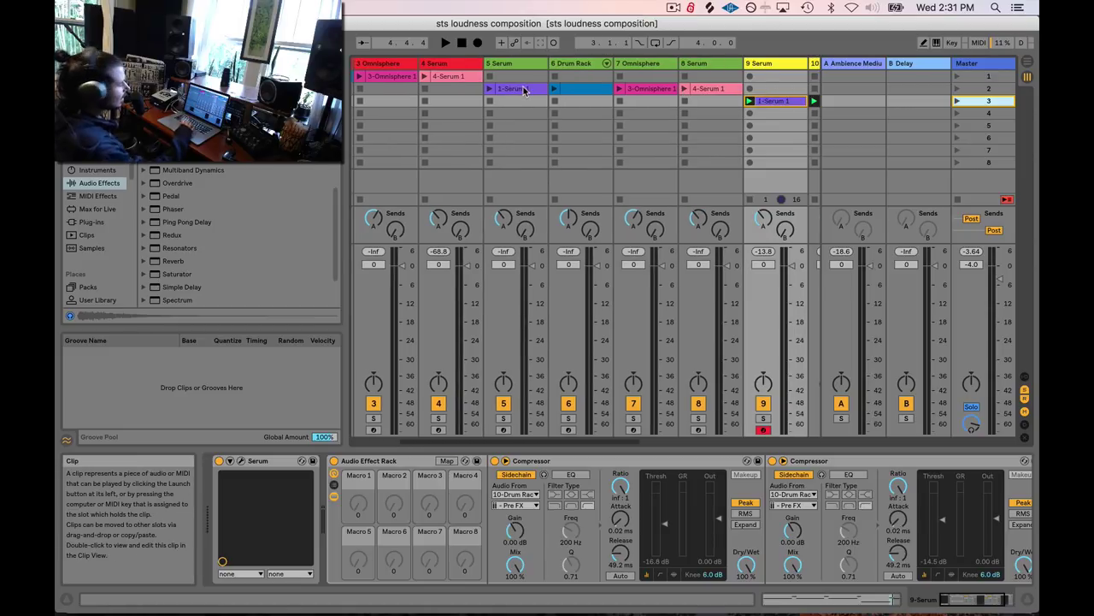
pyautogui.click(957, 89)
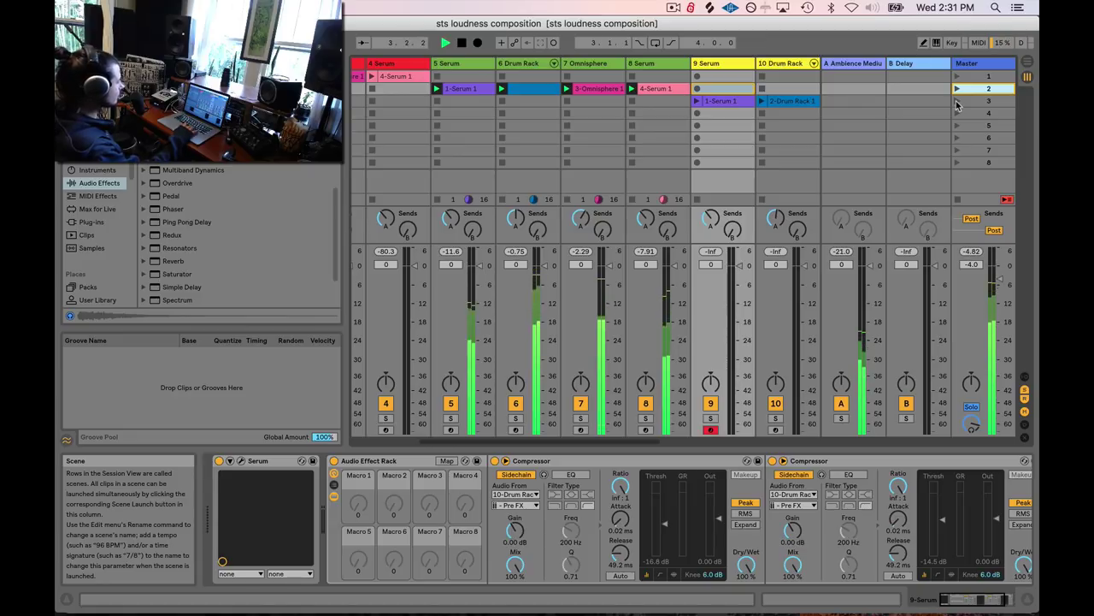
pyautogui.click(957, 101)
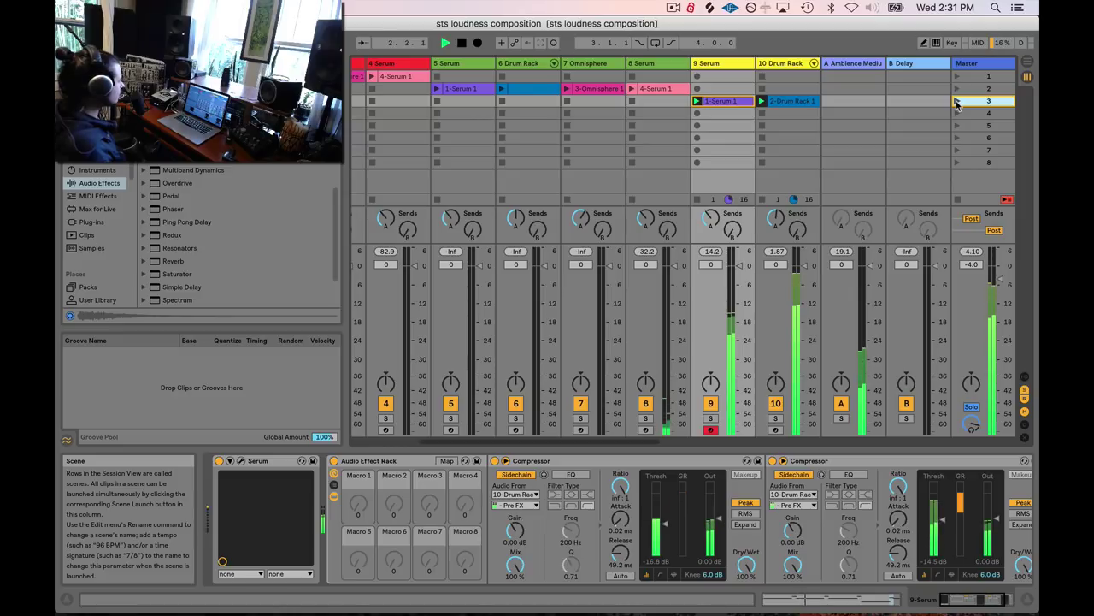
pyautogui.press('space')
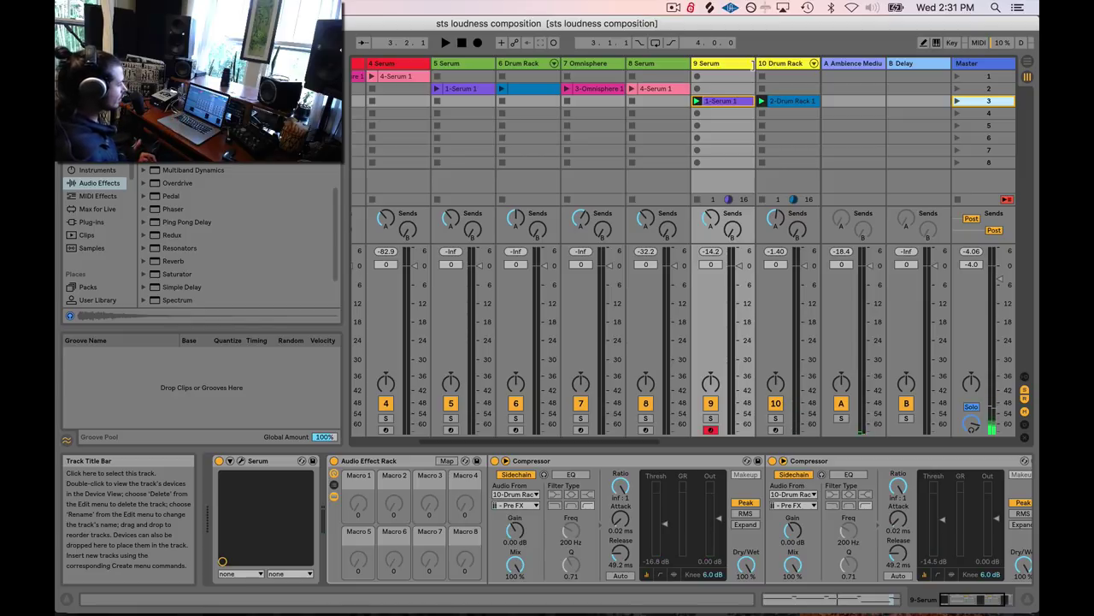
# - Turn on the Master's first Limiter at 4.00 dB gain and compare scenes 3, 1 and 2 through it
pyautogui.click(964, 65)
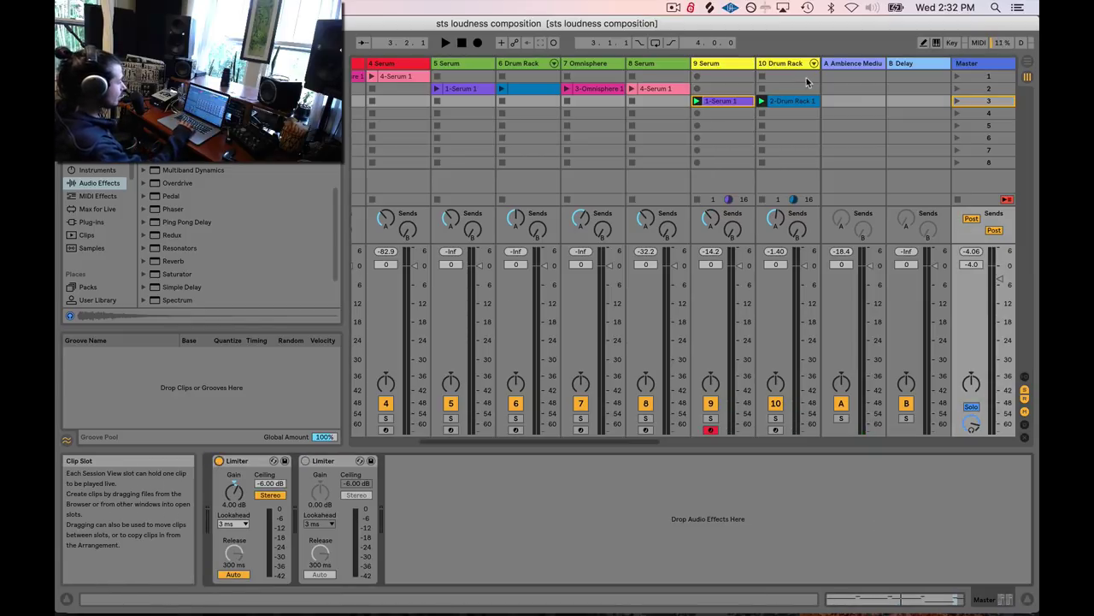
pyautogui.click(956, 102)
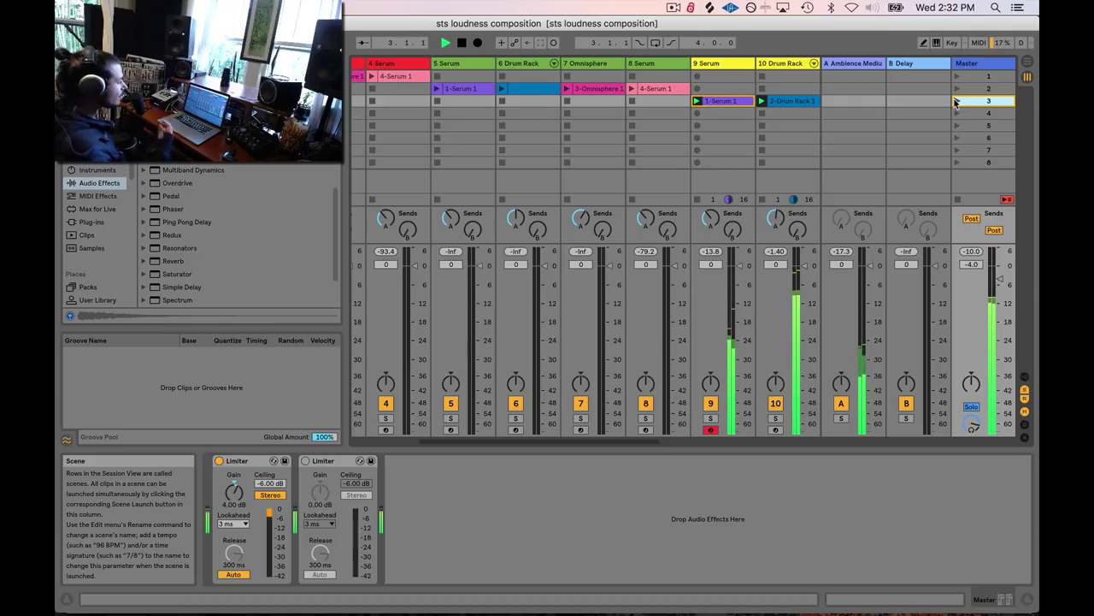
pyautogui.click(956, 77)
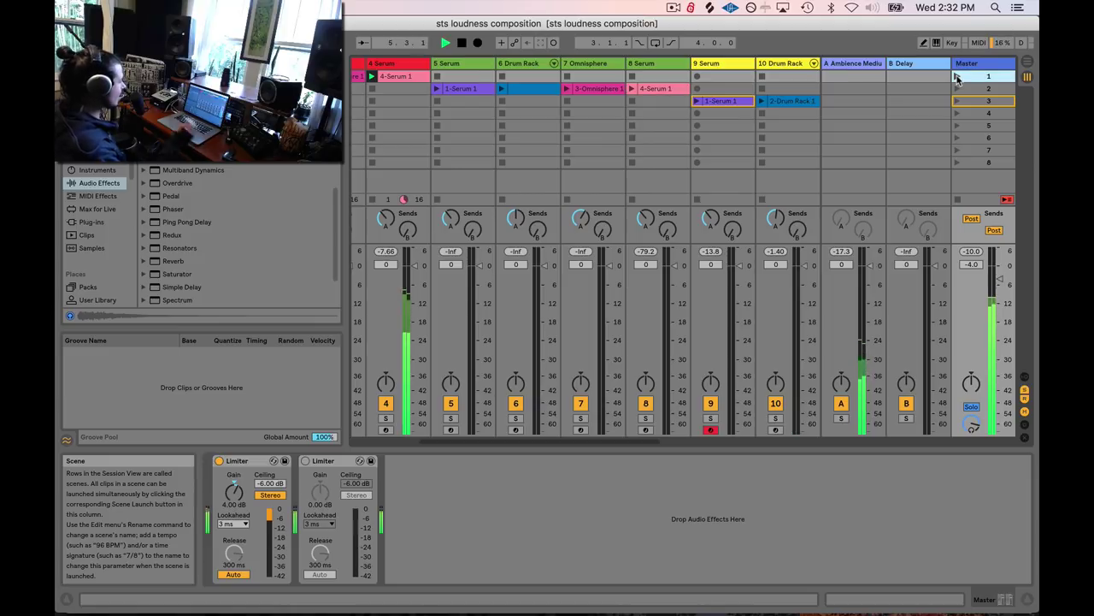
pyautogui.click(958, 102)
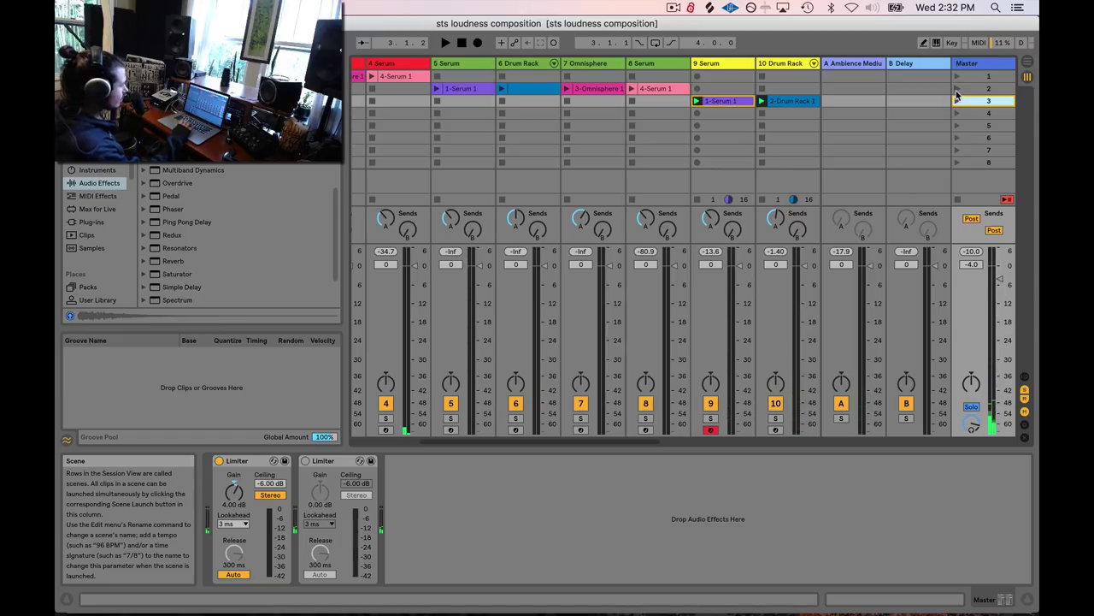
pyautogui.click(957, 89)
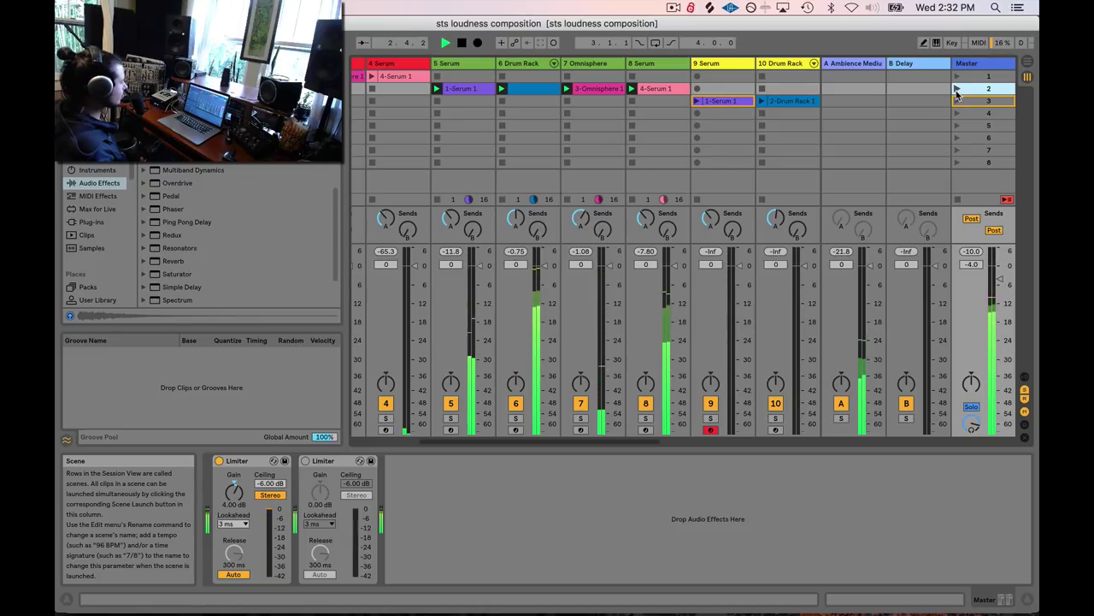
pyautogui.press('space')
# - Bring blue tracks 13 to 16 into view, check track 13's devices against the green tracks, and select scene 4
pyautogui.hscroll(6, 607, 128)
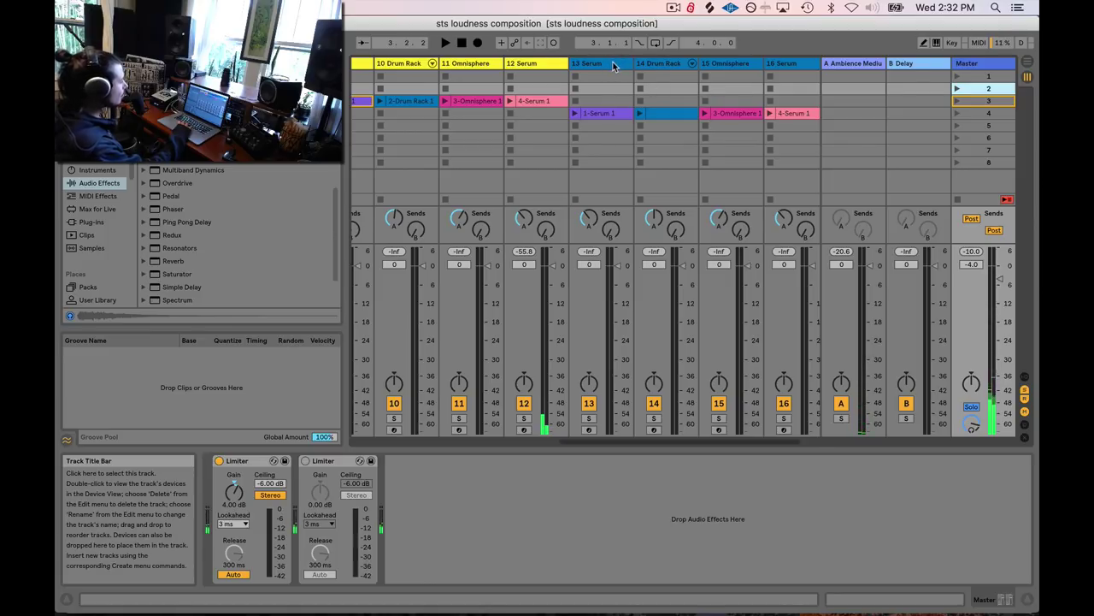
pyautogui.hscroll(2, 612, 64)
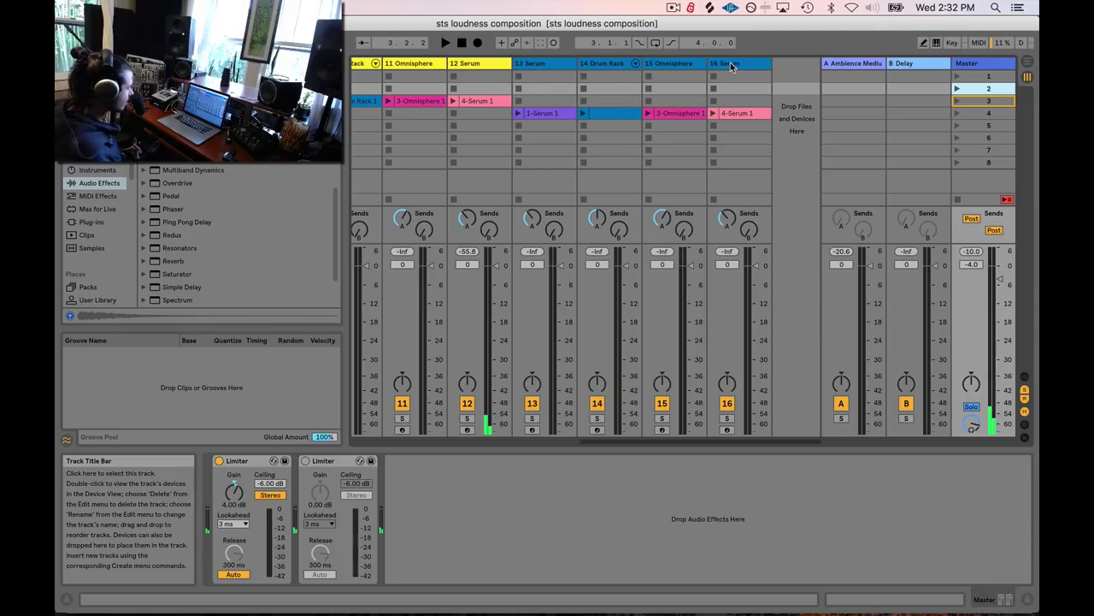
pyautogui.click(560, 68)
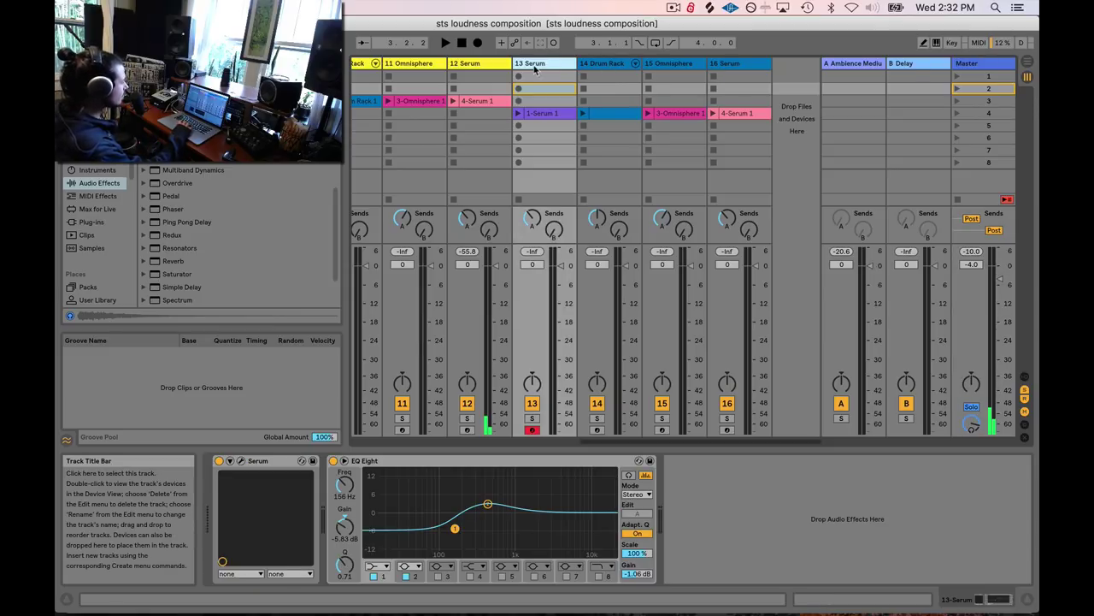
pyautogui.hscroll(-6, 493, 68)
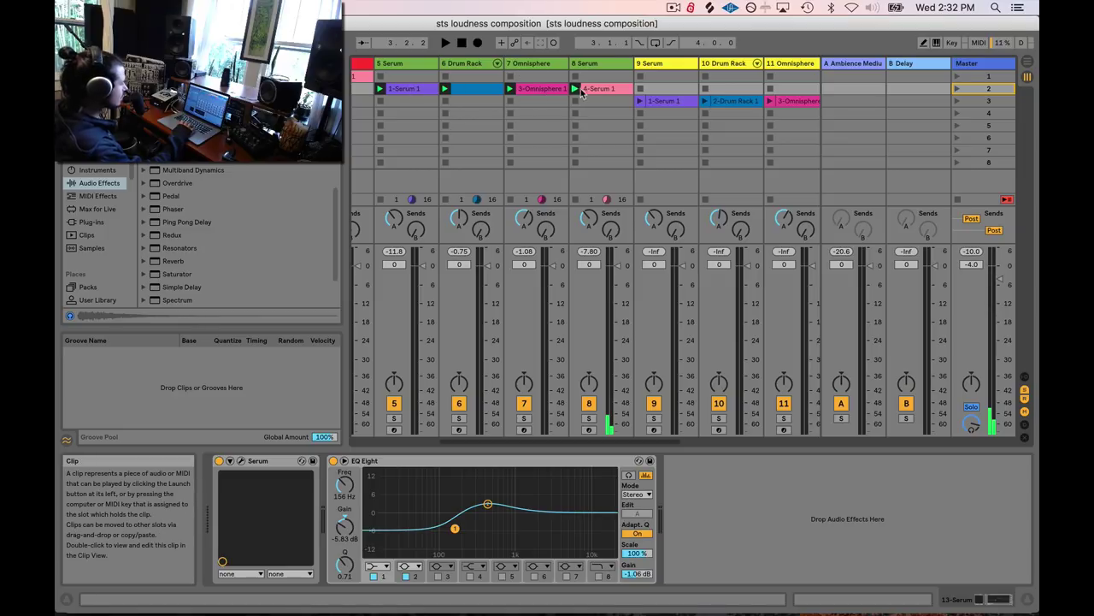
pyautogui.hscroll(6, 413, 90)
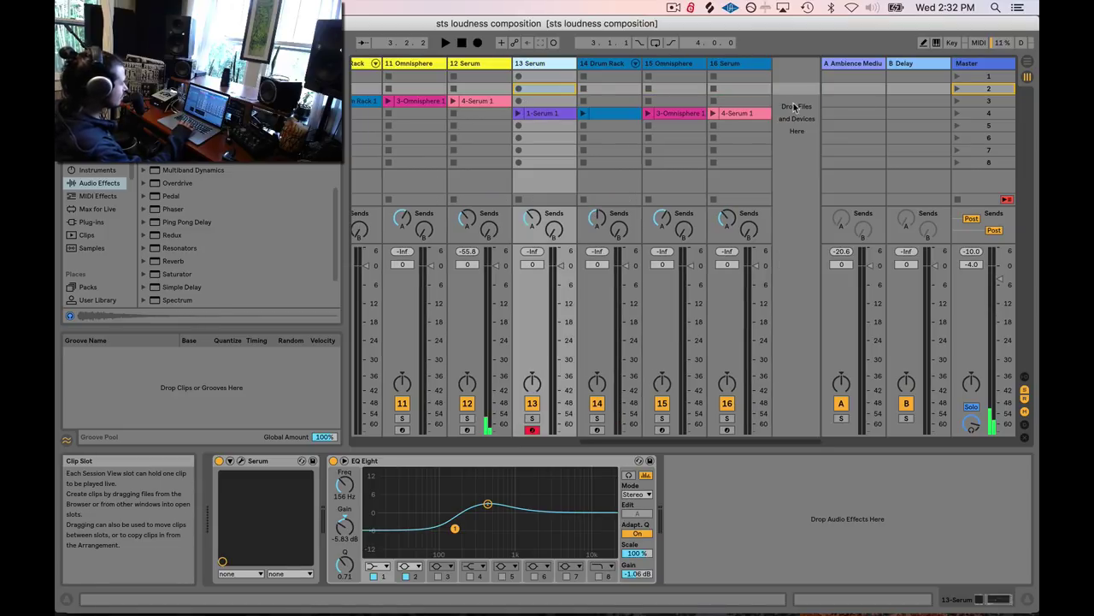
pyautogui.click(968, 114)
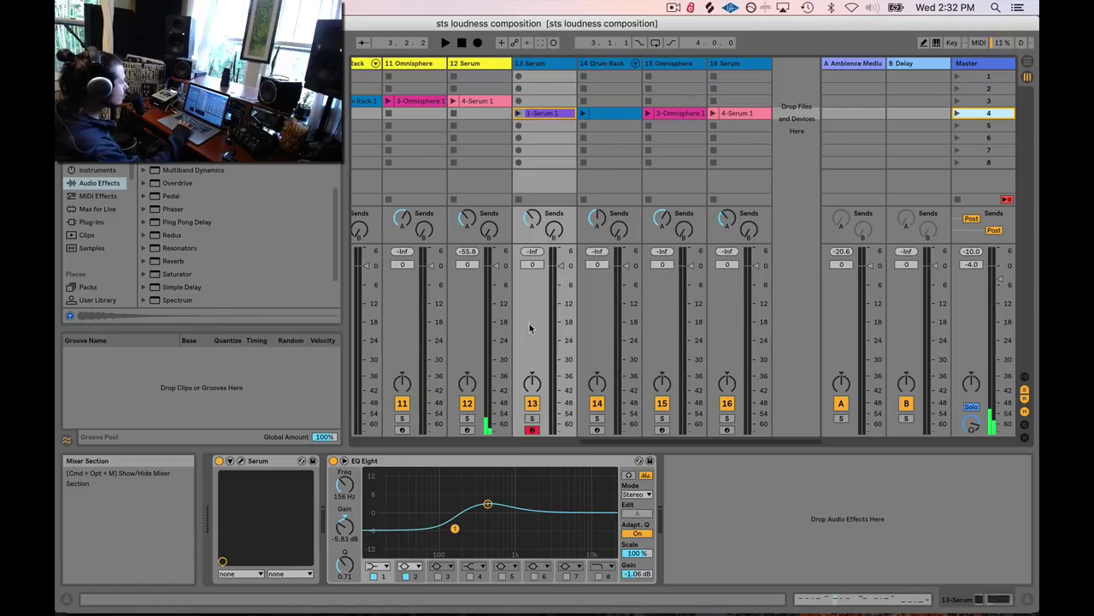
# - Examine the EQ Eight curves on blue tracks 13 Serum, 14 Drum Rack, 15 Omnisphere and 16 Serum
pyautogui.click(549, 69)
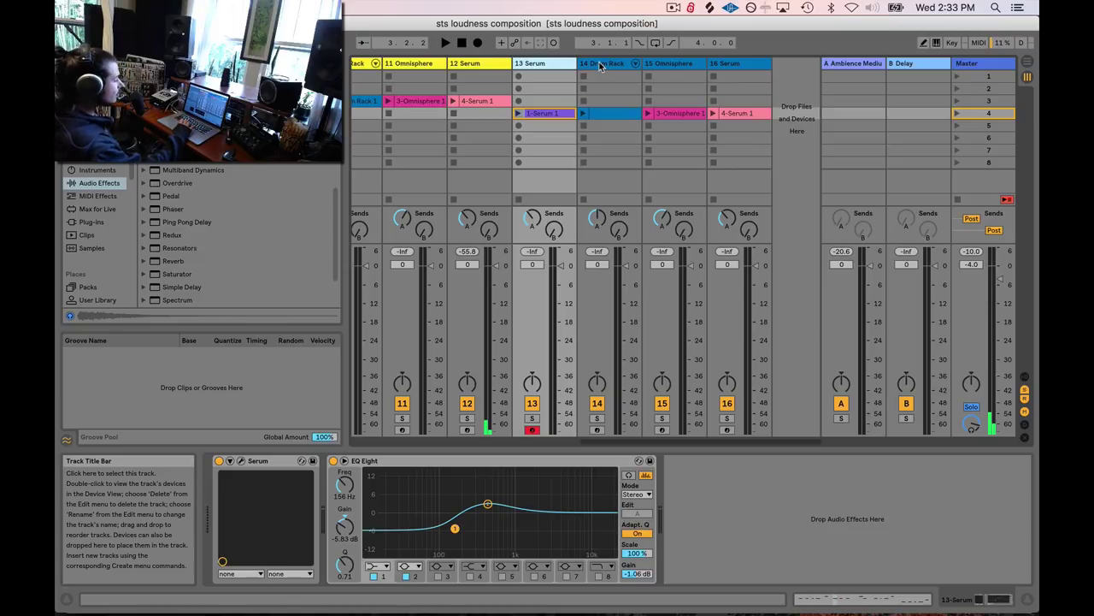
pyautogui.click(573, 73)
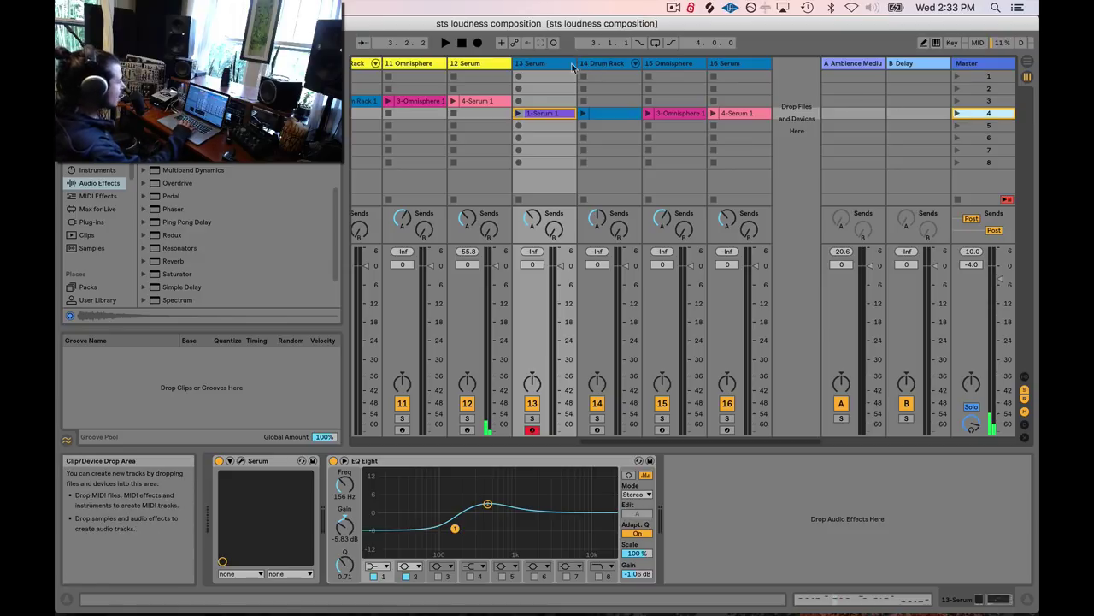
pyautogui.click(557, 87)
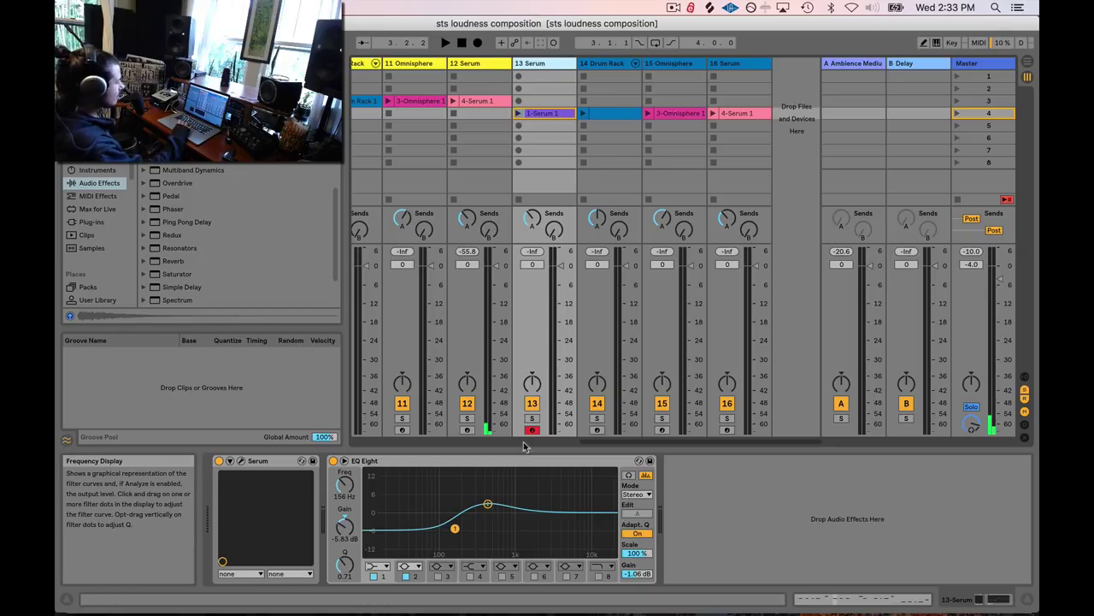
pyautogui.click(606, 62)
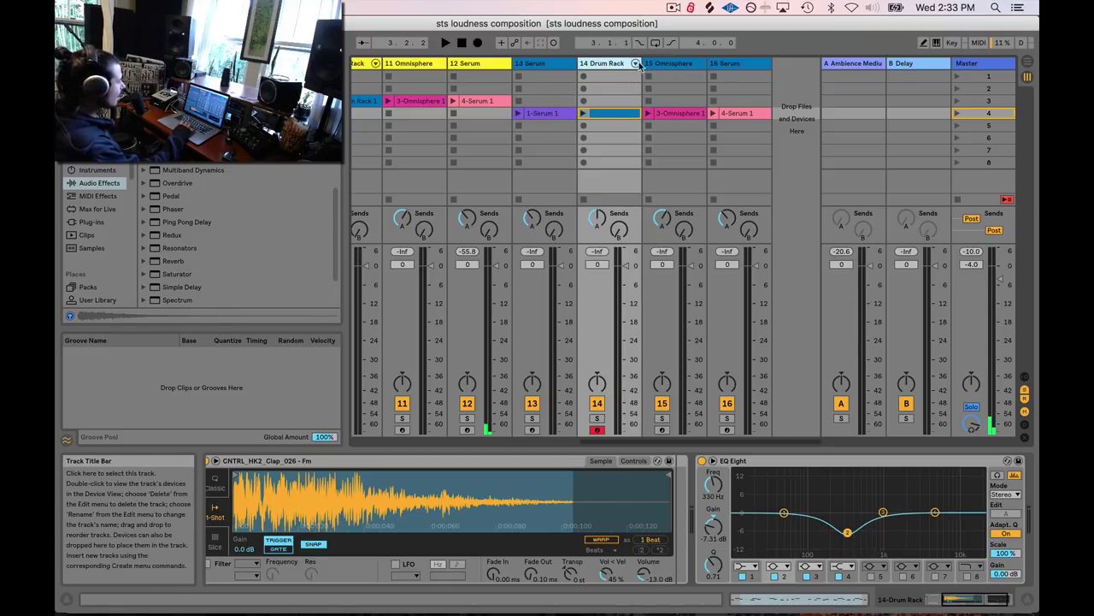
pyautogui.click(544, 65)
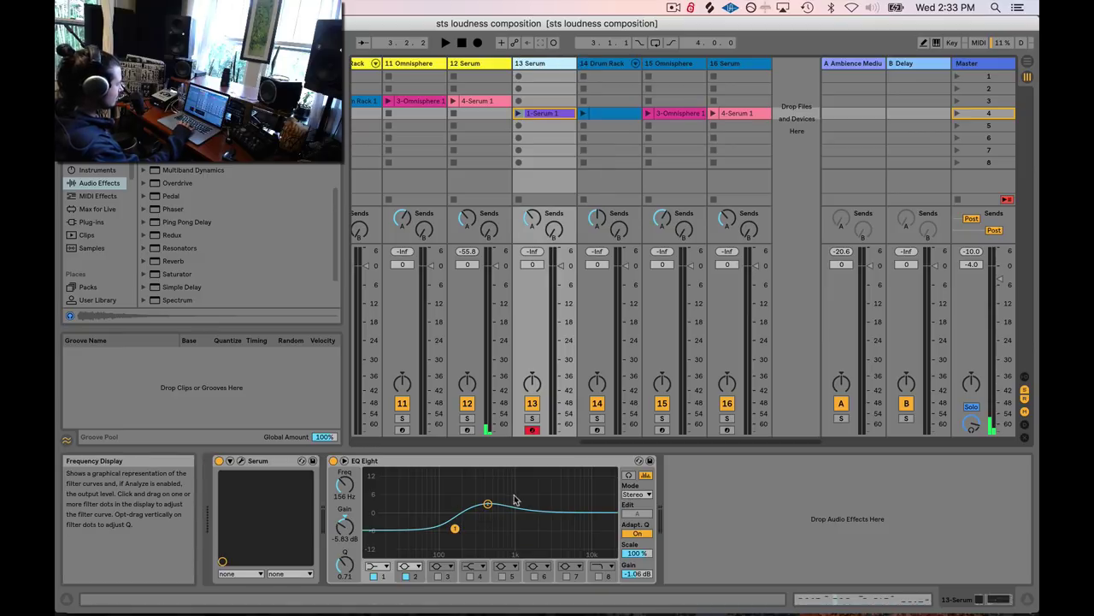
pyautogui.click(671, 67)
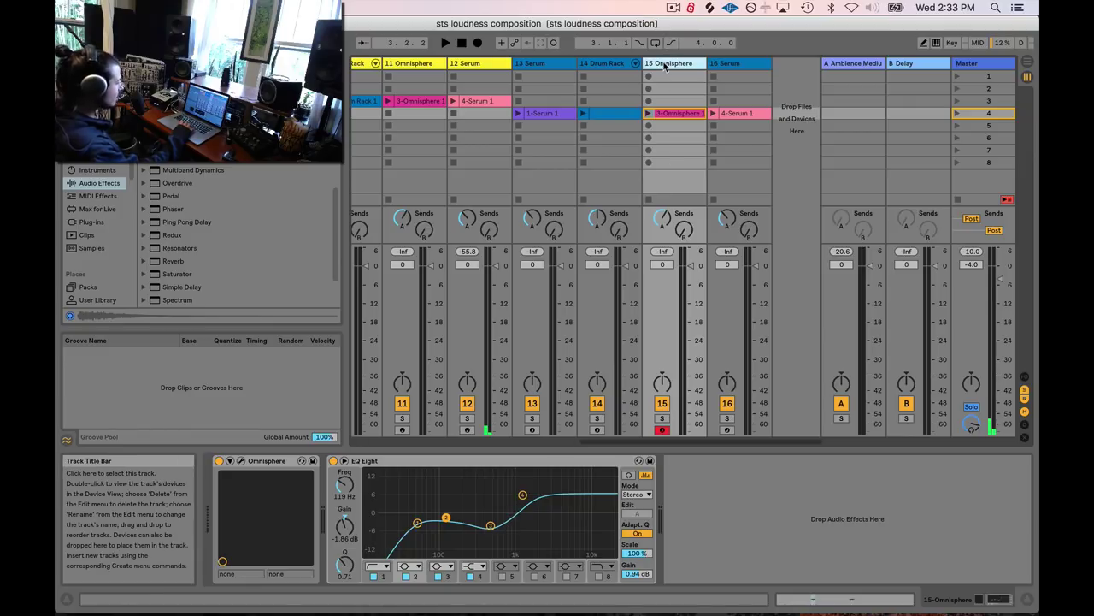
pyautogui.press('Right')
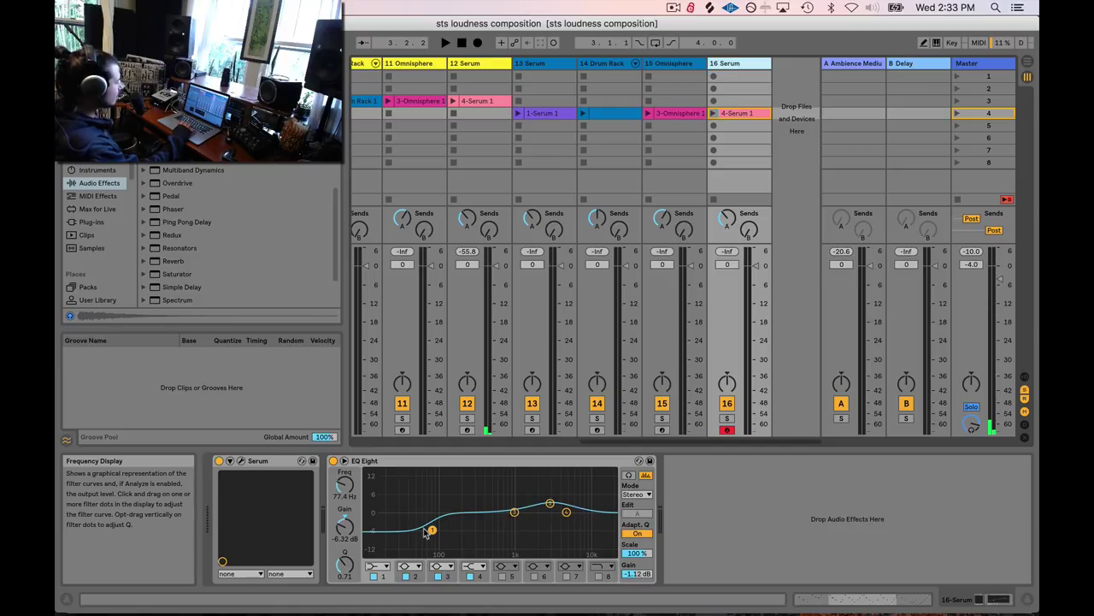
# - Go back and forth through the blue tracks' device chains to compare how each instrument is equalized
pyautogui.click(603, 68)
pyautogui.click(560, 66)
pyautogui.click(603, 67)
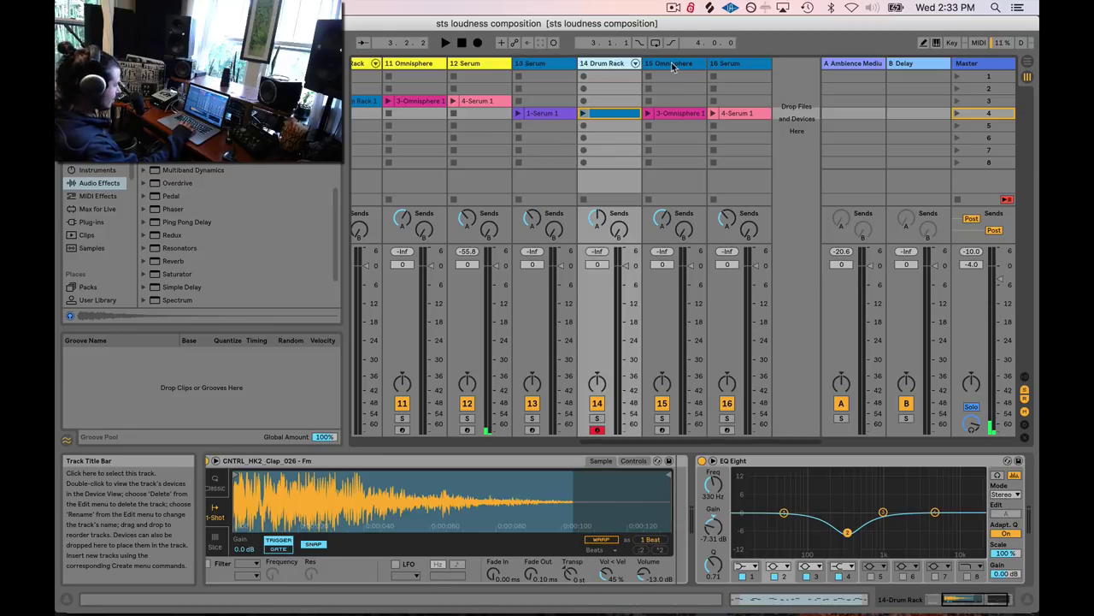
pyautogui.click(674, 67)
pyautogui.click(726, 67)
pyautogui.click(561, 68)
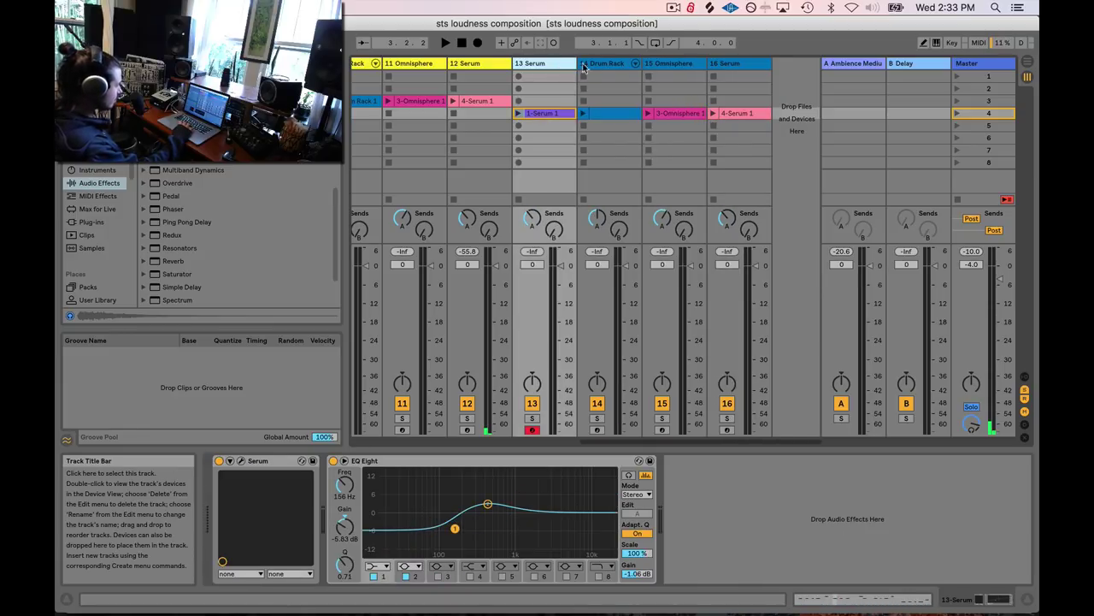
pyautogui.click(620, 67)
pyautogui.click(663, 66)
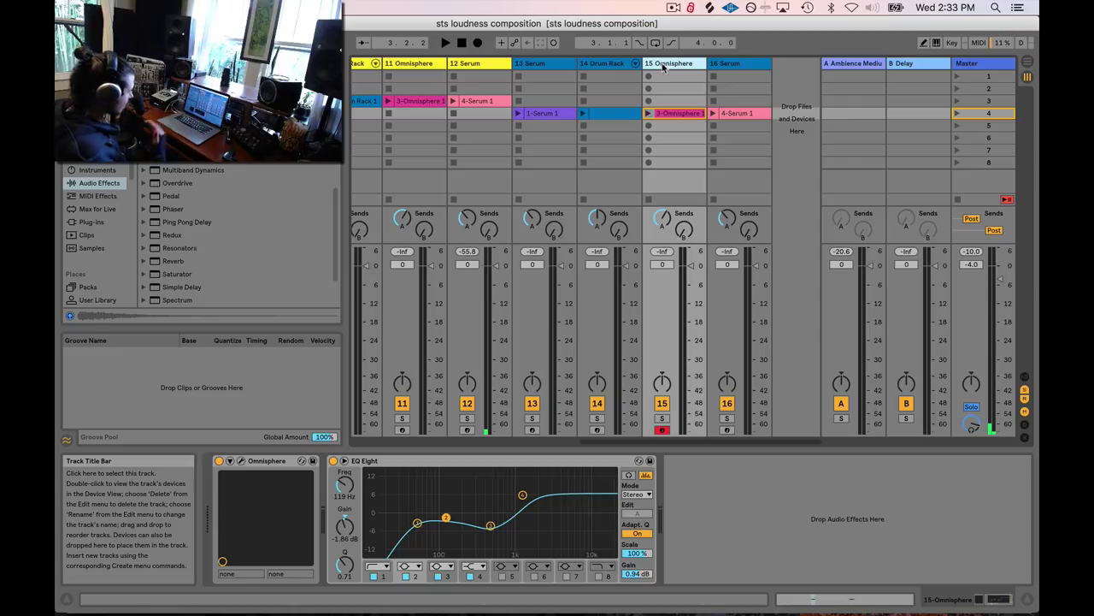
# - Play scenes 4 and 2 alternately to compare their loudness with the first Master Limiter on
pyautogui.click(964, 116)
pyautogui.click(958, 114)
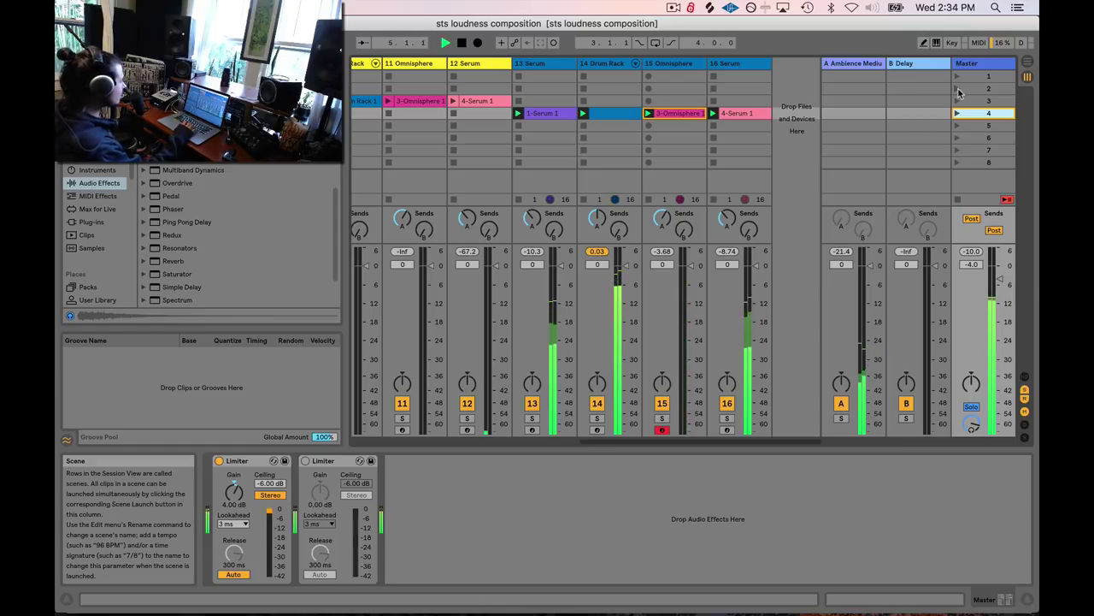
pyautogui.click(957, 89)
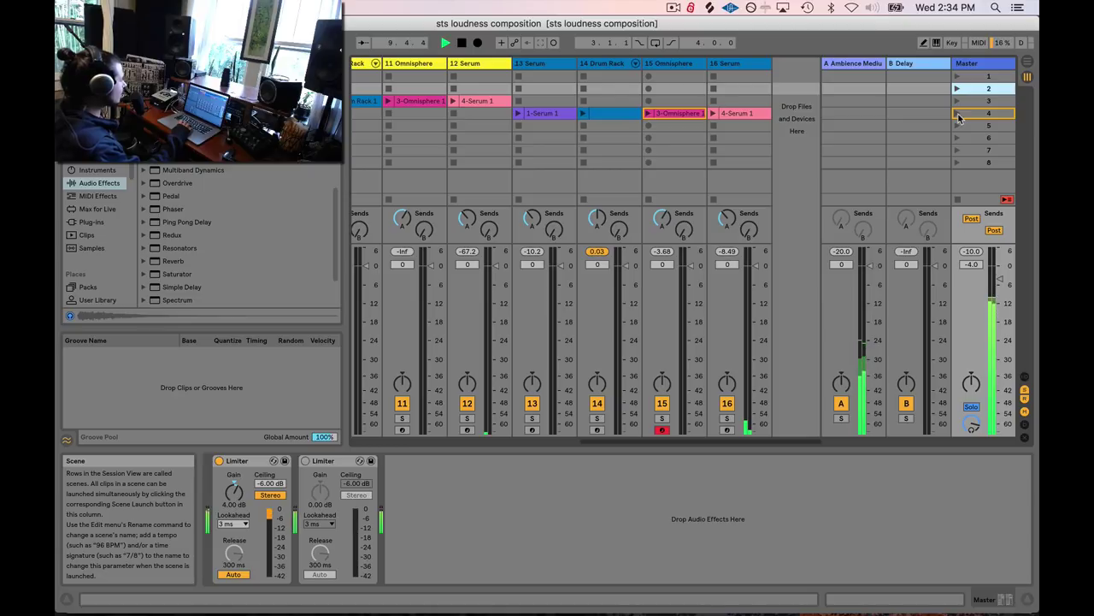
pyautogui.click(958, 114)
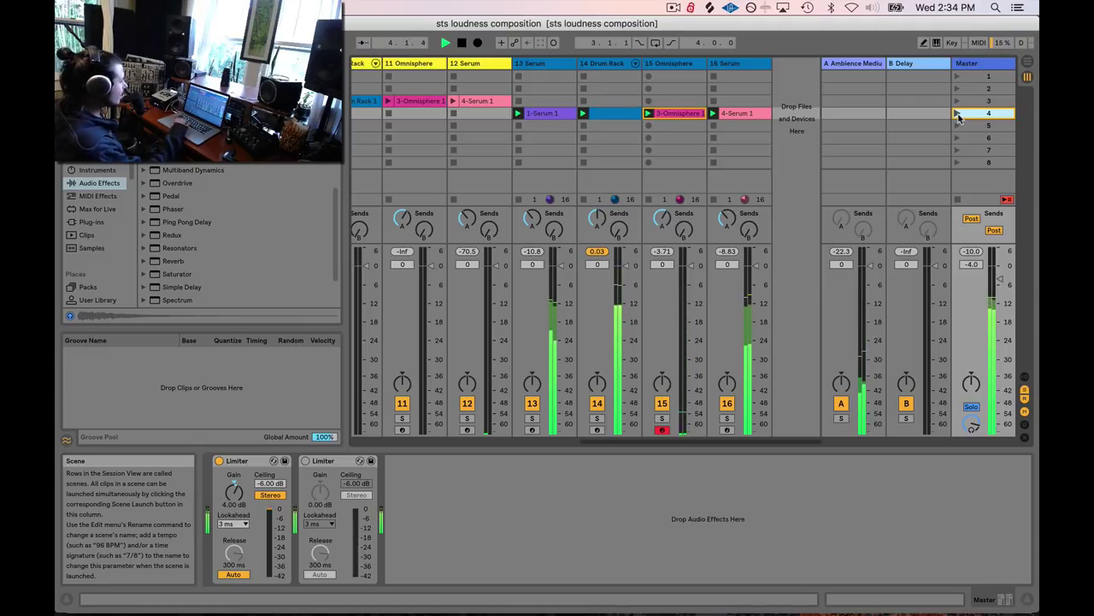
pyautogui.click(957, 89)
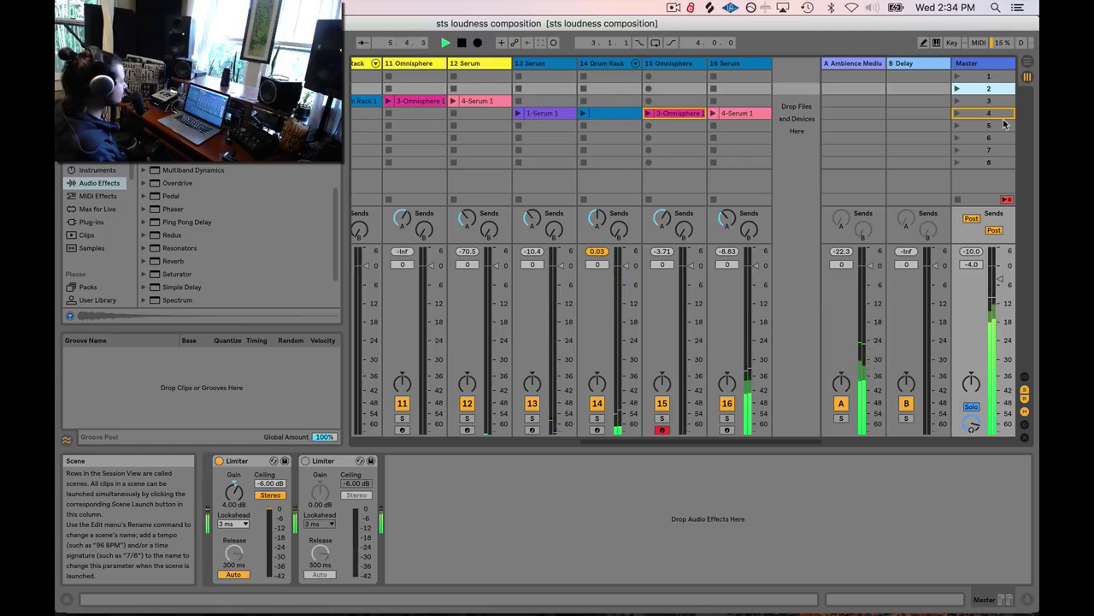
pyautogui.click(957, 112)
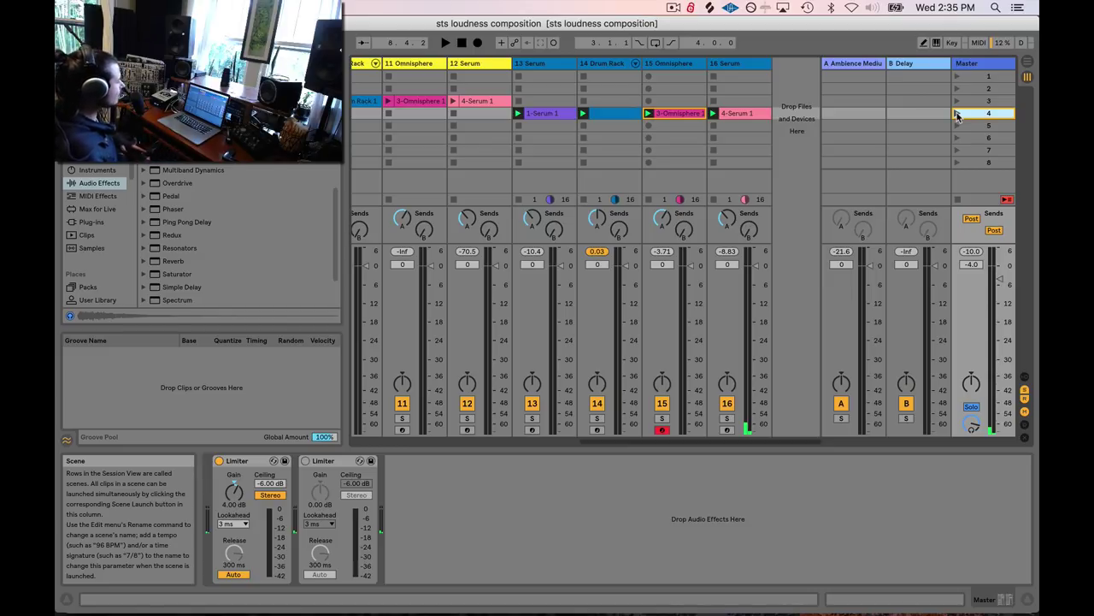
# - Return to the first tracks of the set and stop the ScreenFlow screen recording
pyautogui.hscroll(-10, 958, 115)
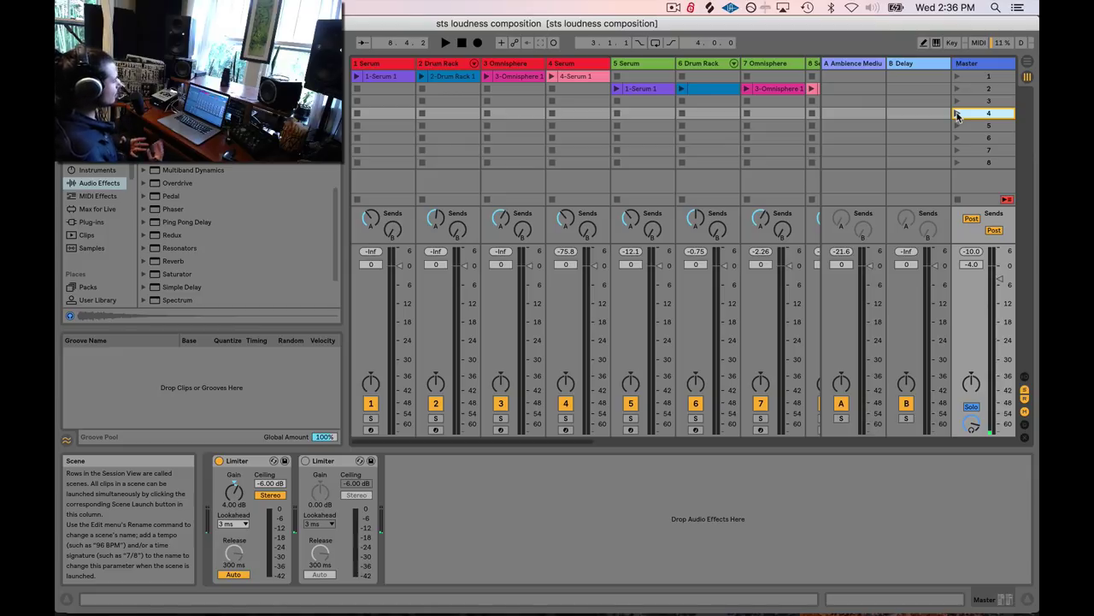
pyautogui.click(673, 7)
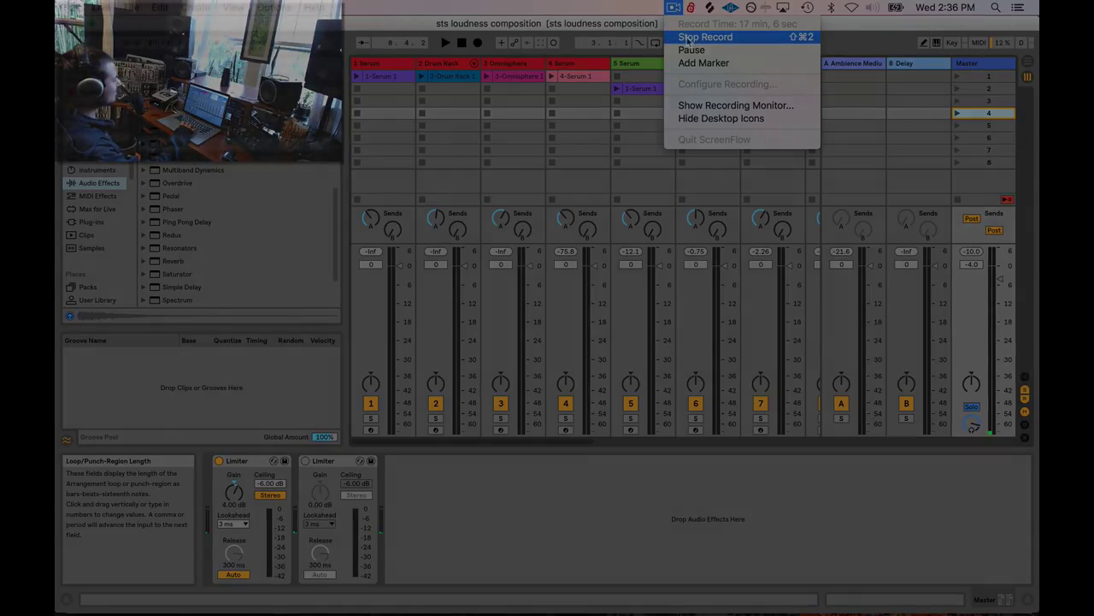
pyautogui.click(690, 37)
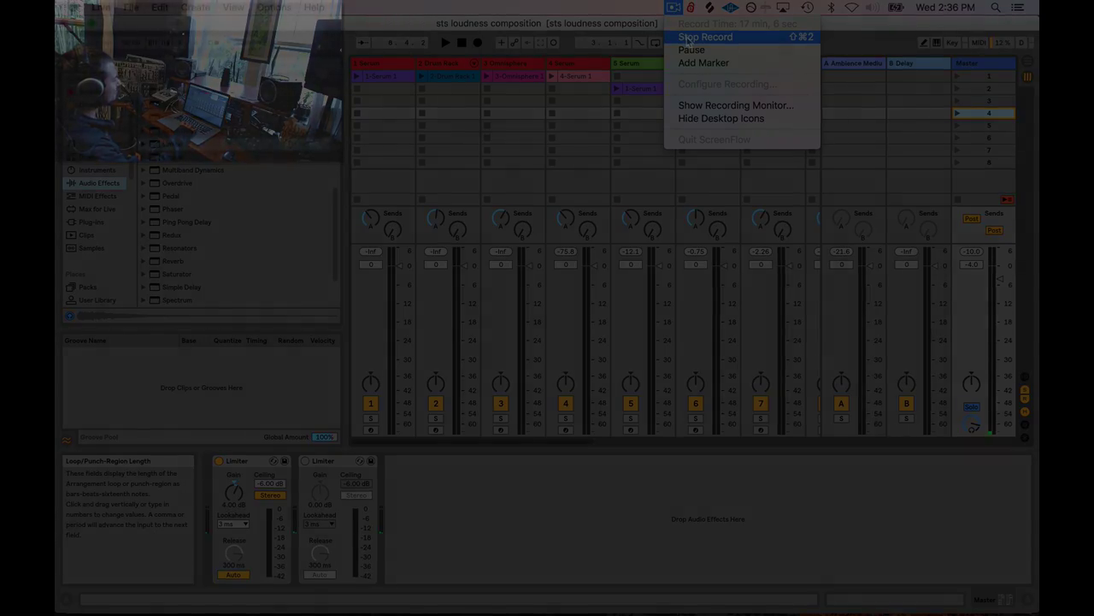